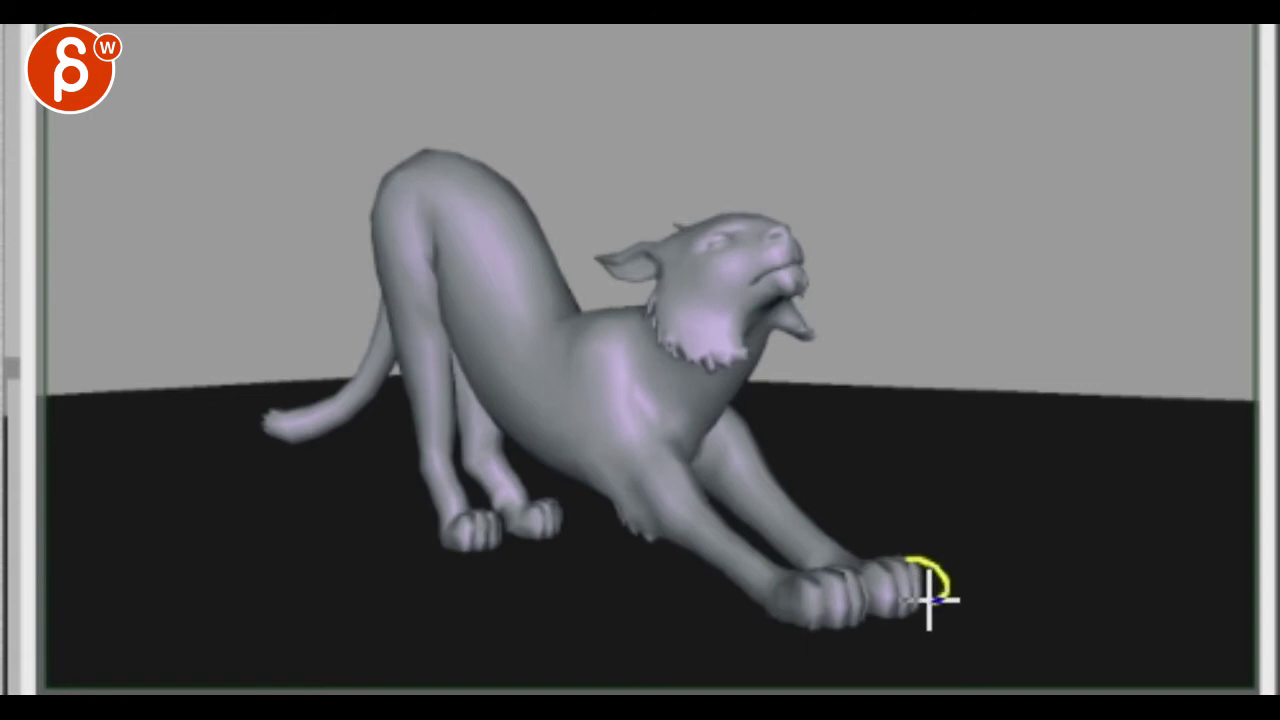
Draw toe lines over both front paws of the stretching cat.
mouse_move(913, 571)
left_mouse_down()
mouse_move(928, 605)
mouse_move(906, 612)
left_mouse_up()
left_click_drag(890, 580, 886, 608)
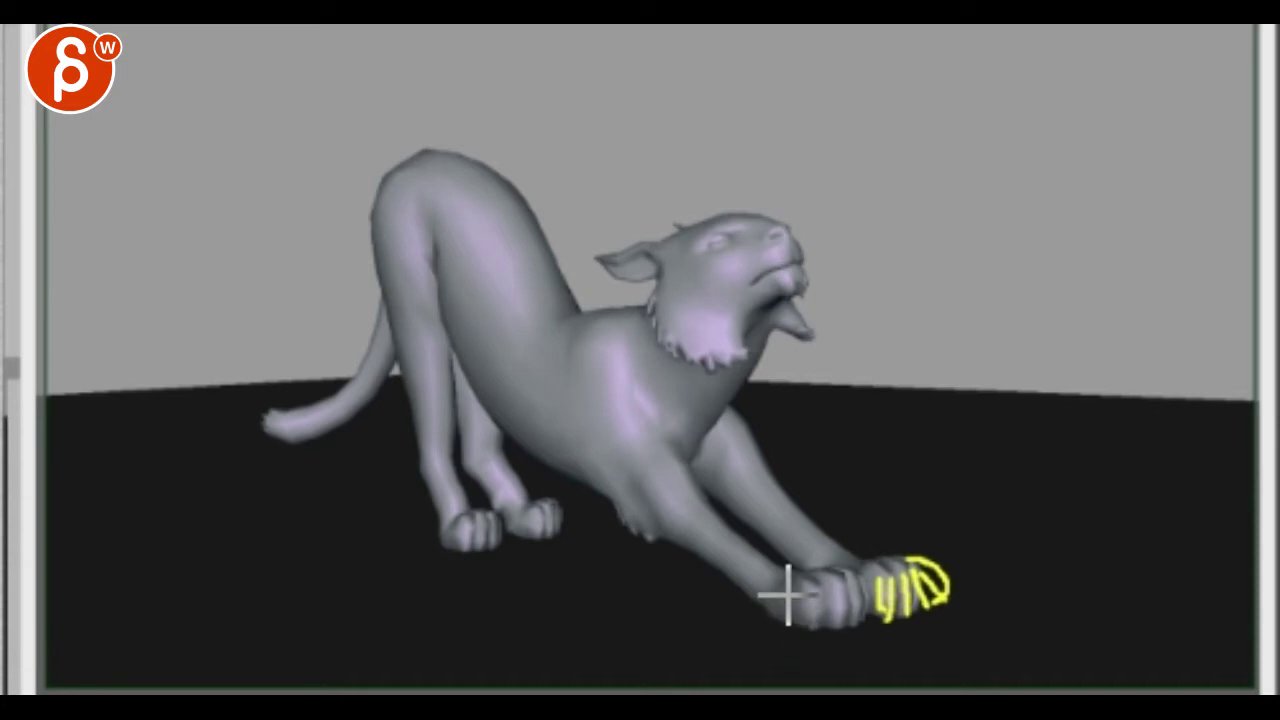
mouse_move(836, 612)
left_mouse_down()
mouse_move(863, 623)
mouse_move(800, 623)
mouse_move(849, 628)
left_mouse_up()
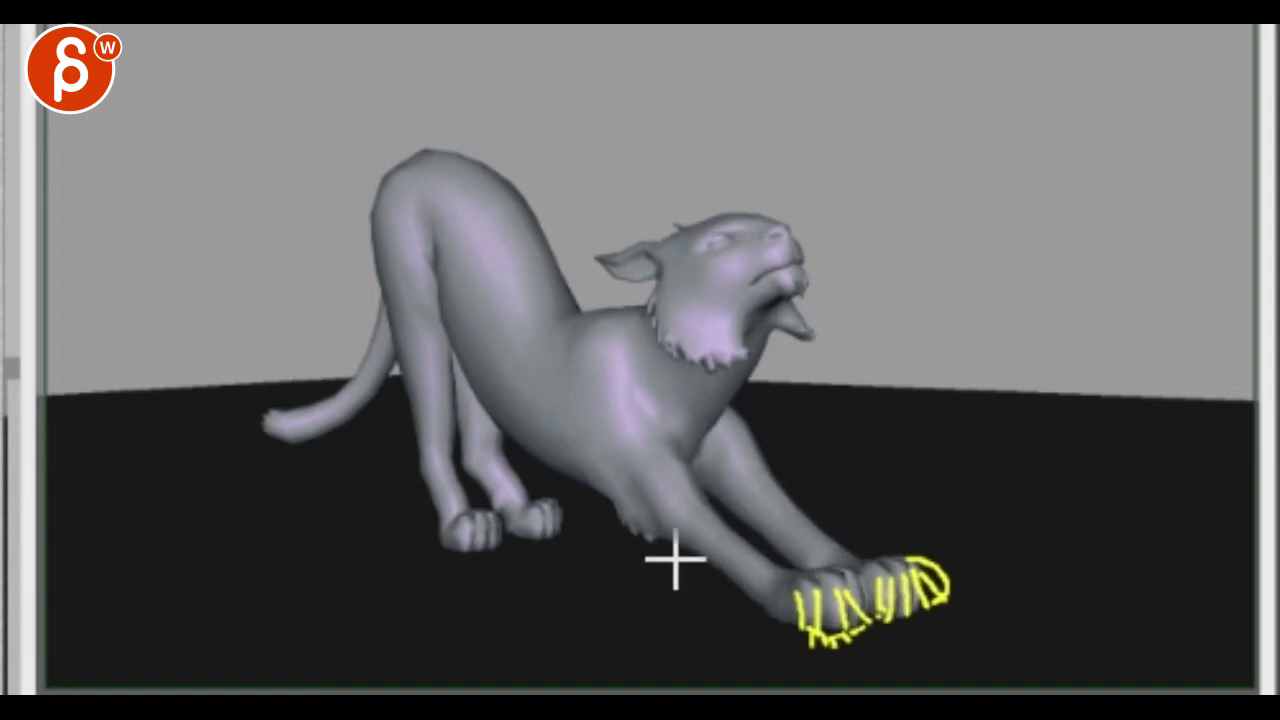
Trace the upper and lower contours of both outstretched front legs, from the shoulders down to the paws.
mouse_move(885, 555)
left_mouse_down()
mouse_move(900, 543)
mouse_move(849, 534)
mouse_move(724, 438)
left_mouse_up()
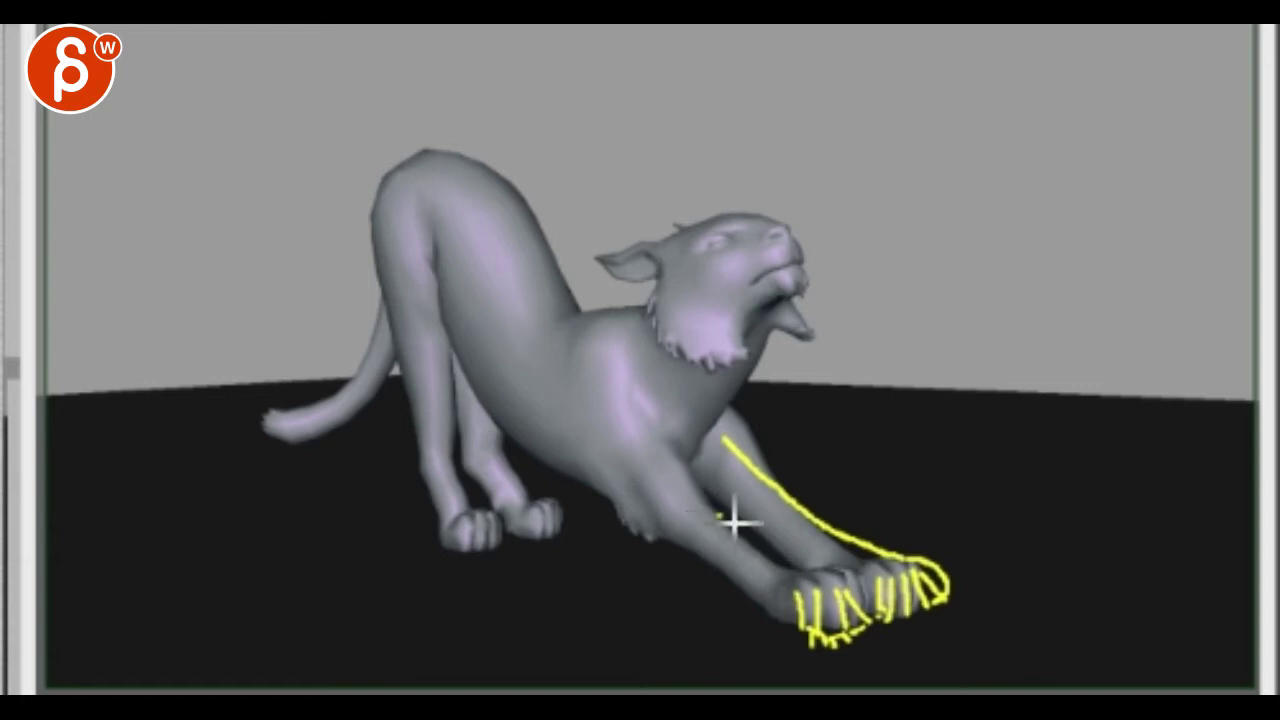
left_click_drag(743, 527, 889, 586)
left_click_drag(680, 462, 820, 582)
left_click_drag(636, 458, 806, 632)
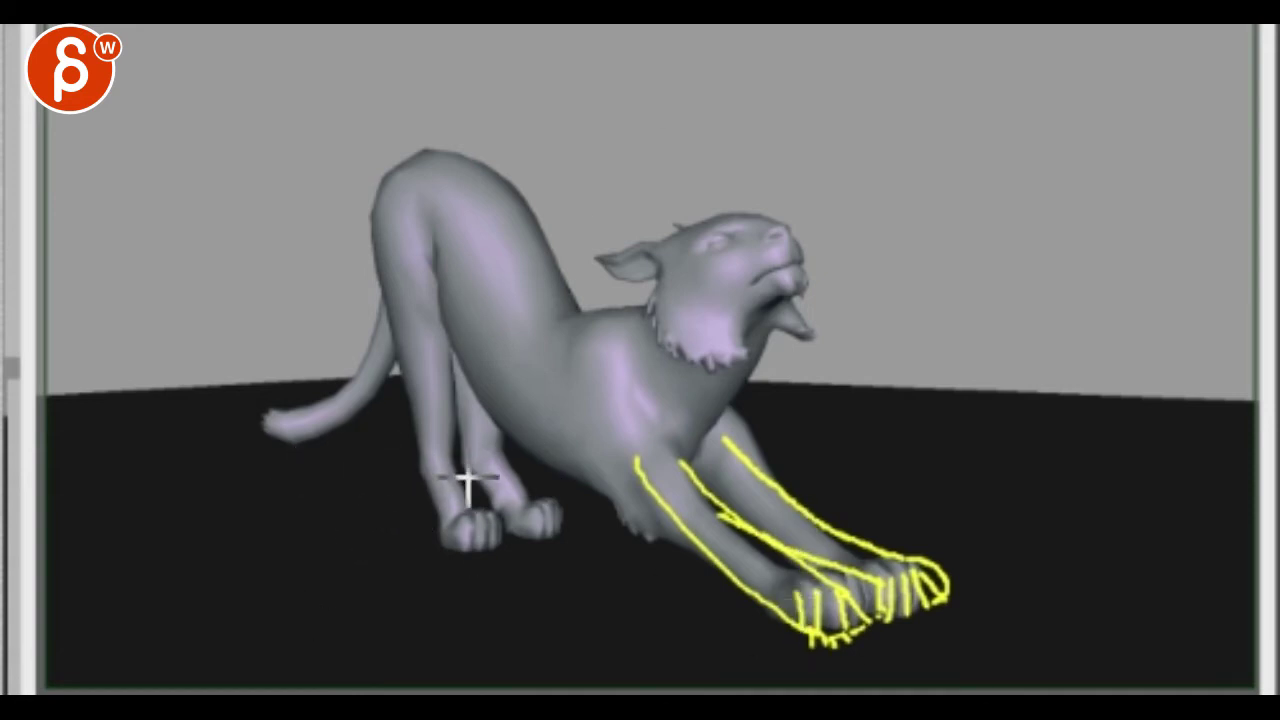
Trace the contours of both hind legs down to the paws, then erase all annotations.
left_click_drag(408, 238, 421, 515)
mouse_move(437, 210)
left_mouse_down()
mouse_move(457, 351)
mouse_move(538, 525)
left_mouse_up()
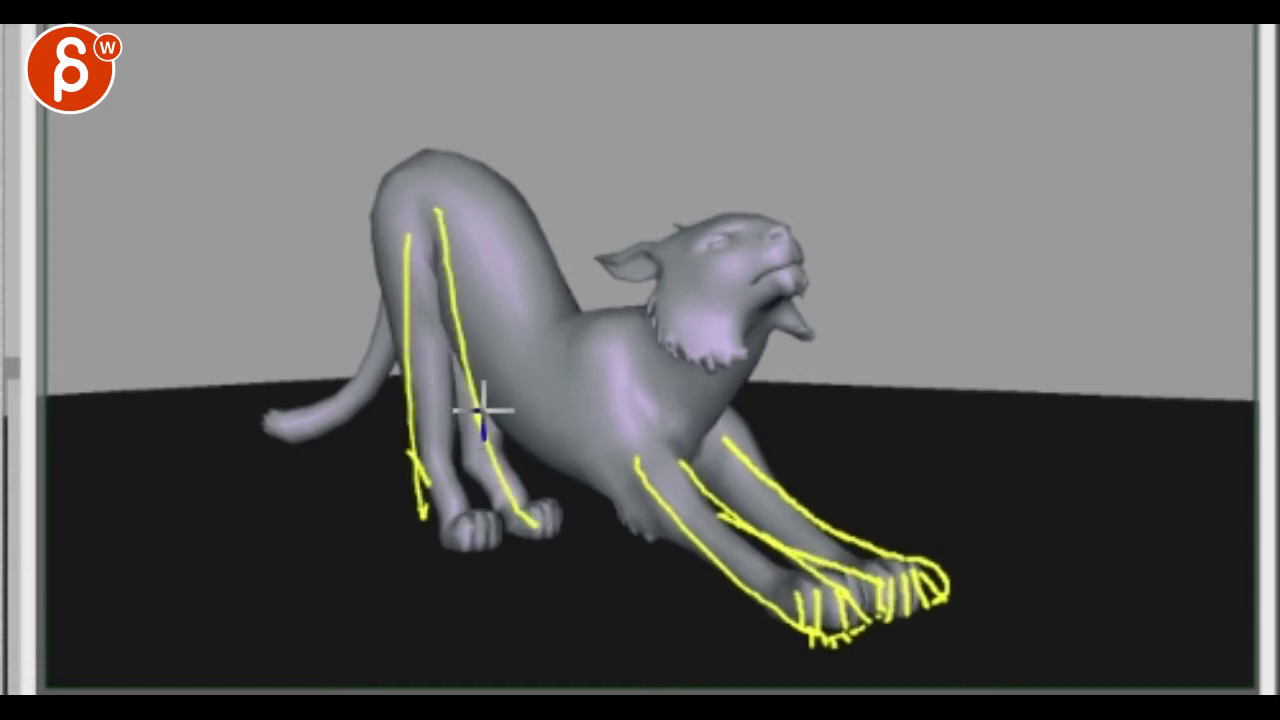
left_click_drag(503, 420, 545, 515)
left_click_drag(465, 432, 528, 527)
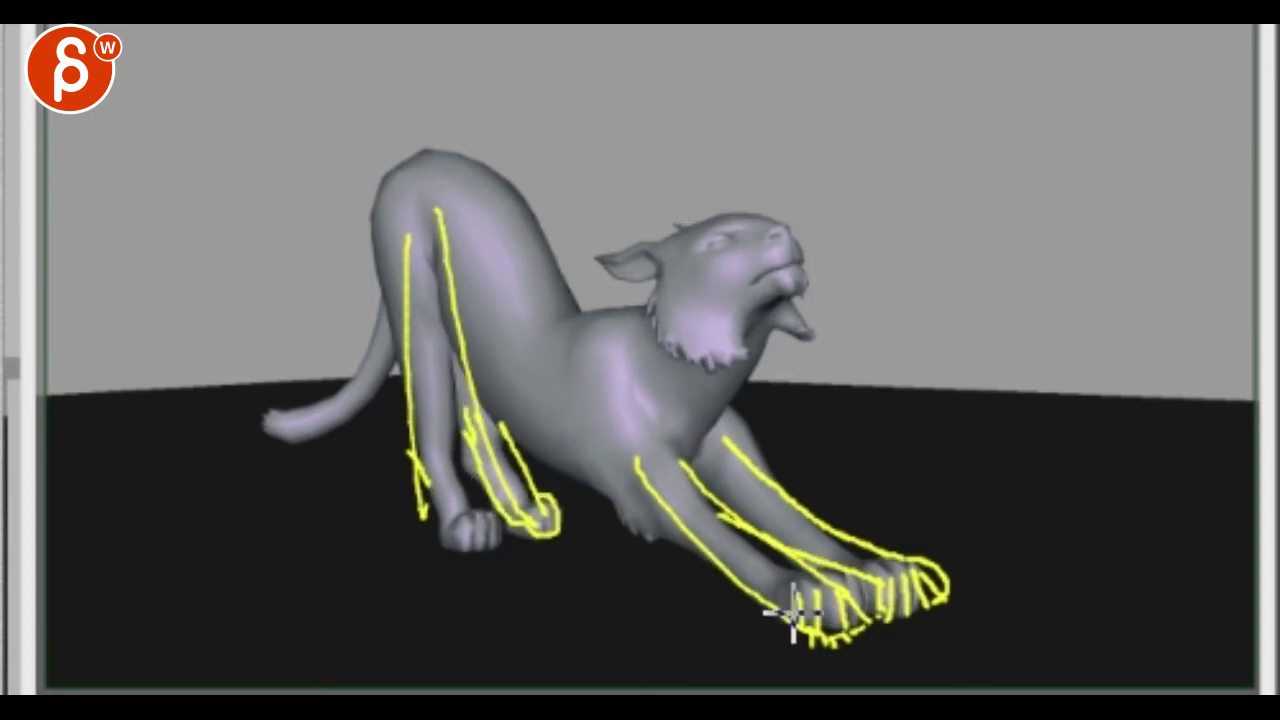
key("e")
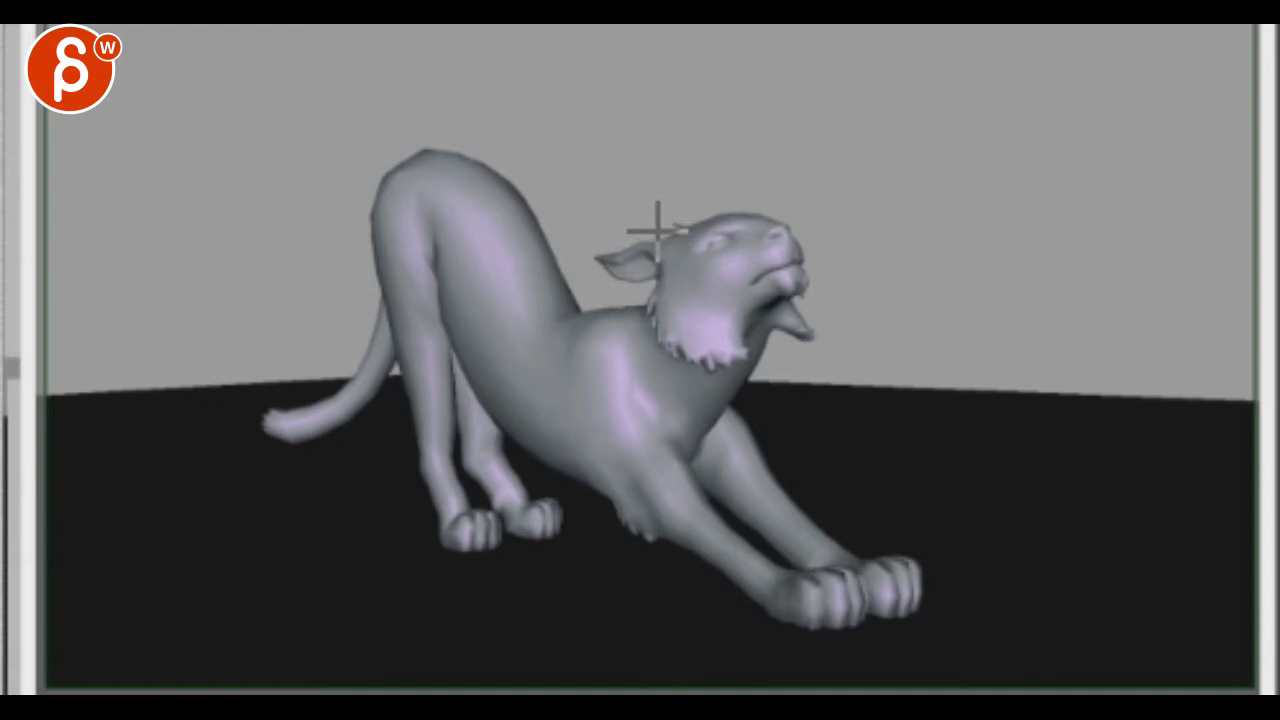
Sketch the ear and mouth, draw flowing lines of action from the hips to the head and front paw, then clear the drawing.
mouse_move(655, 240)
left_mouse_down()
mouse_move(601, 238)
mouse_move(643, 259)
left_mouse_up()
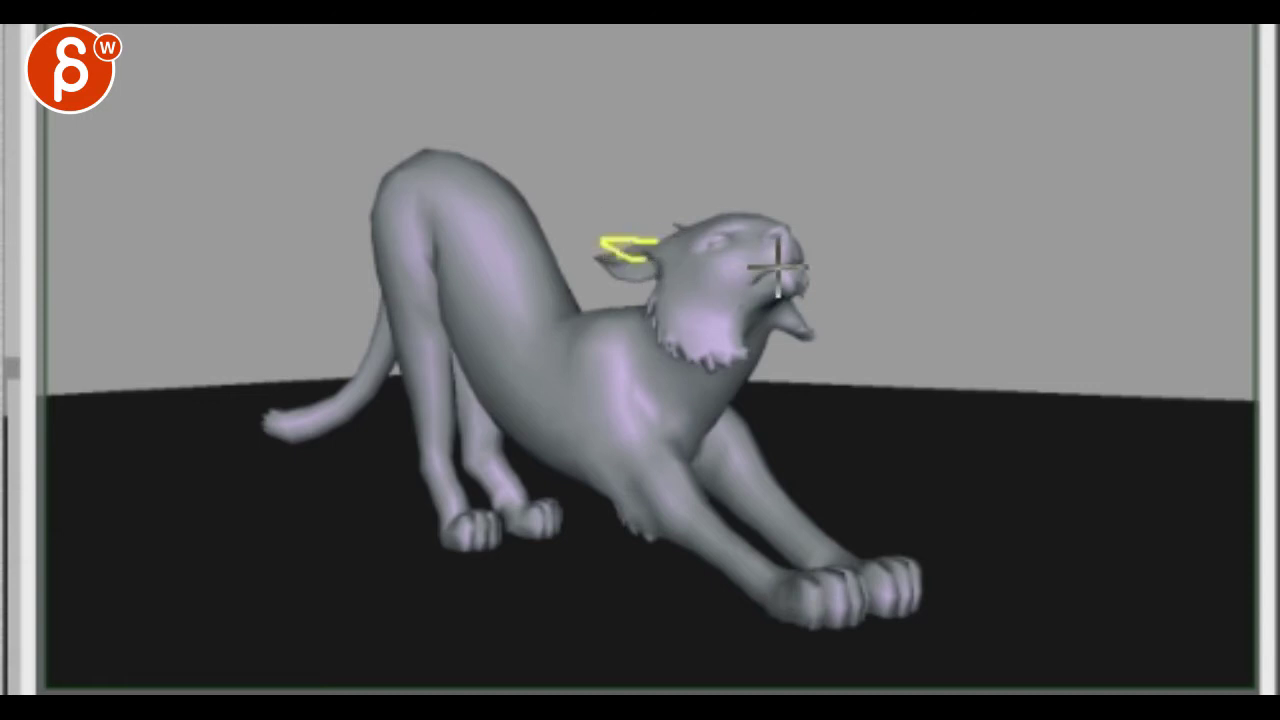
left_click_drag(797, 261, 749, 271)
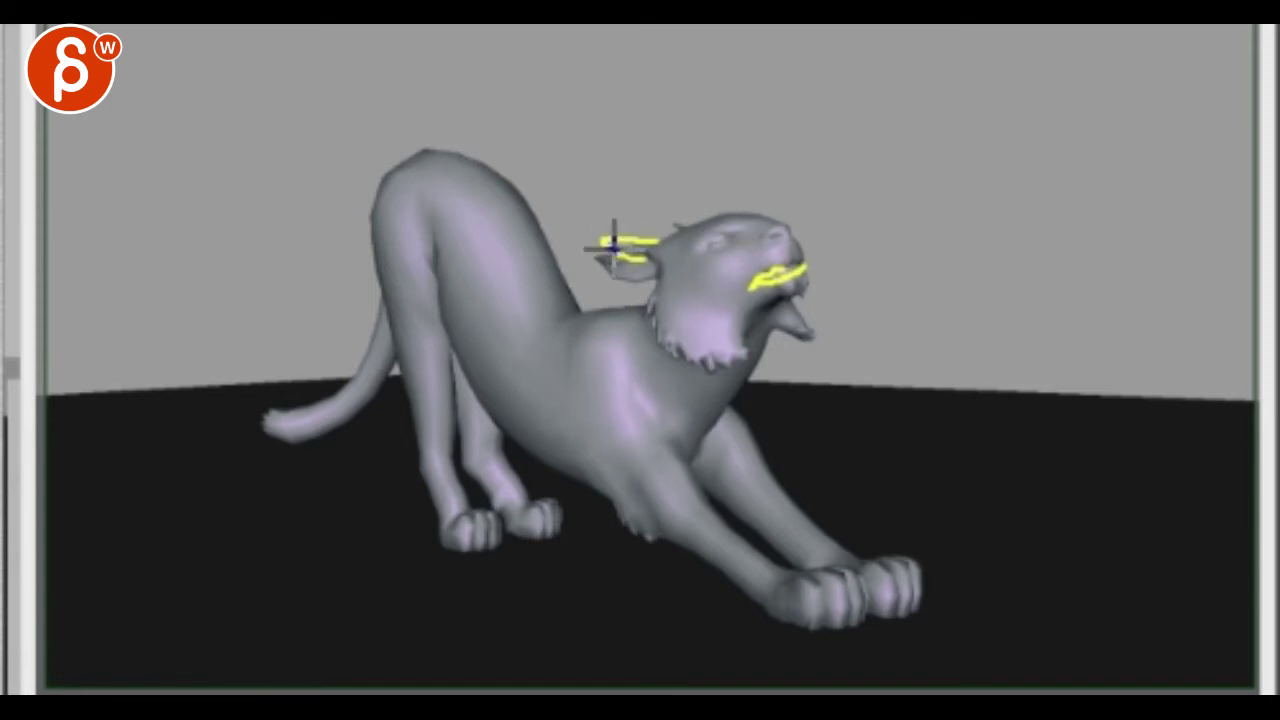
mouse_move(476, 114)
left_mouse_down()
mouse_move(769, 311)
mouse_move(549, 257)
mouse_move(669, 298)
left_mouse_up()
mouse_move(880, 577)
left_mouse_down()
mouse_move(540, 331)
mouse_move(475, 146)
left_mouse_up()
left_click_drag(823, 250, 655, 302)
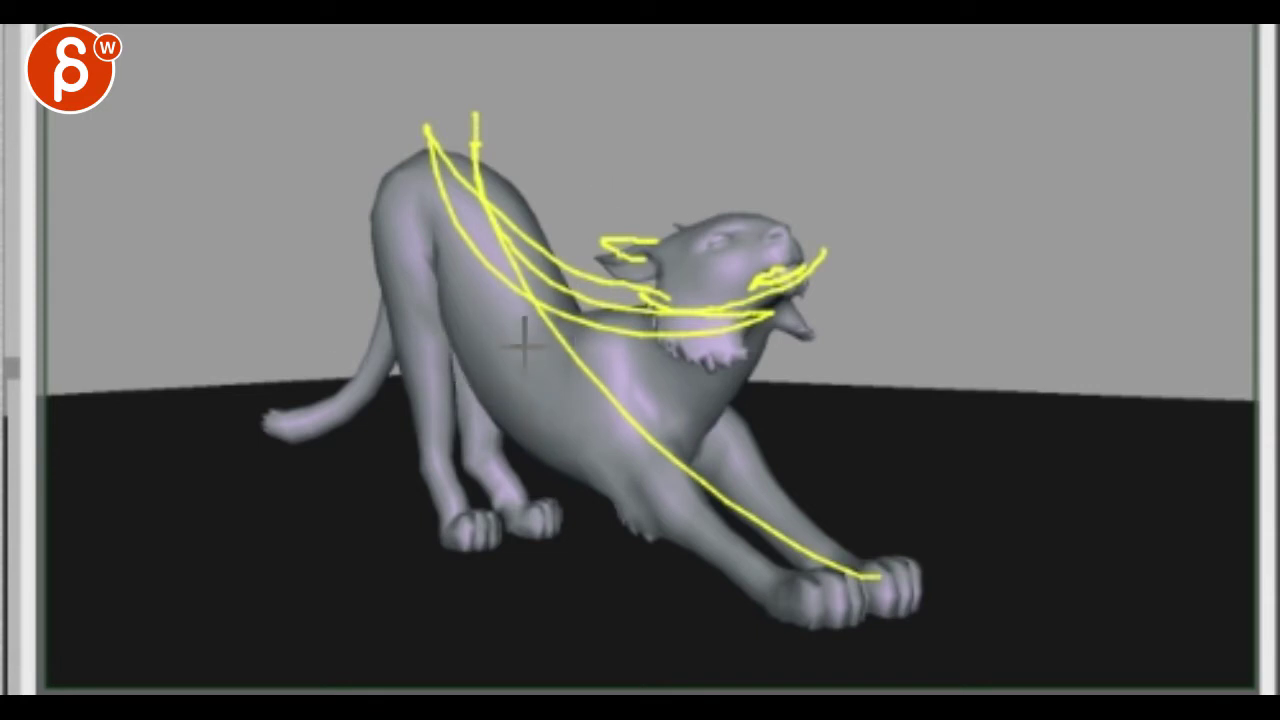
key("Escape")
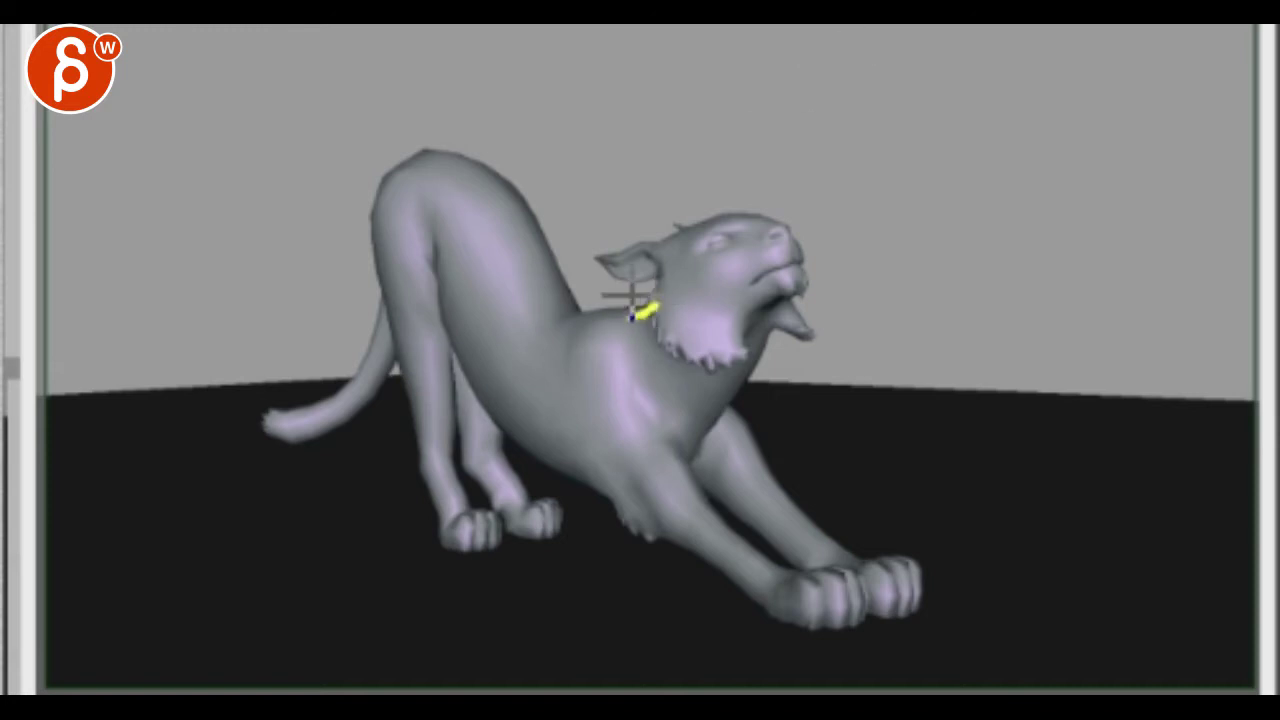
Trace the cat's back curve from neck to hips and its chest and belly contour, then erase the lines.
mouse_move(594, 316)
left_mouse_down()
mouse_move(537, 222)
mouse_move(428, 160)
left_mouse_up()
left_click_drag(508, 190, 562, 268)
mouse_move(735, 368)
left_mouse_down()
mouse_move(650, 440)
mouse_move(429, 214)
mouse_move(537, 447)
left_mouse_up()
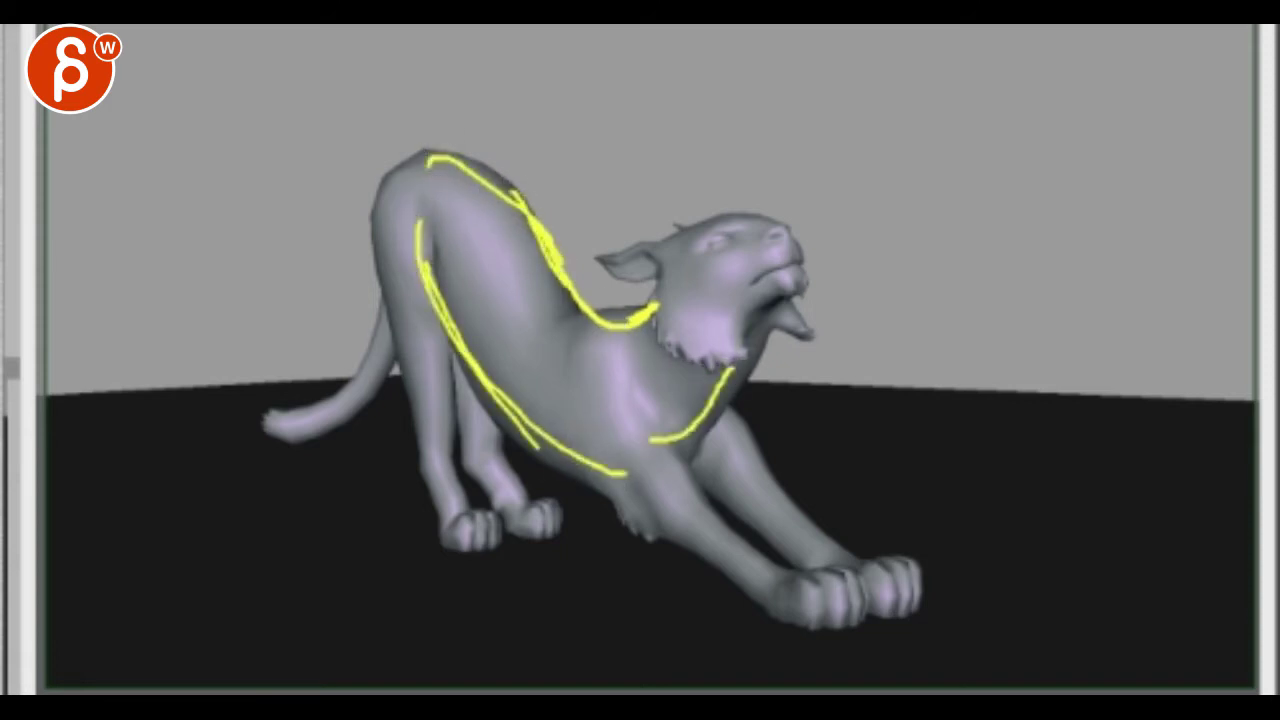
key("e")
Mark the sharp angle where the neck line meets the back, then clear the annotation.
left_click_drag(651, 298, 578, 307)
left_click_drag(549, 234, 590, 346)
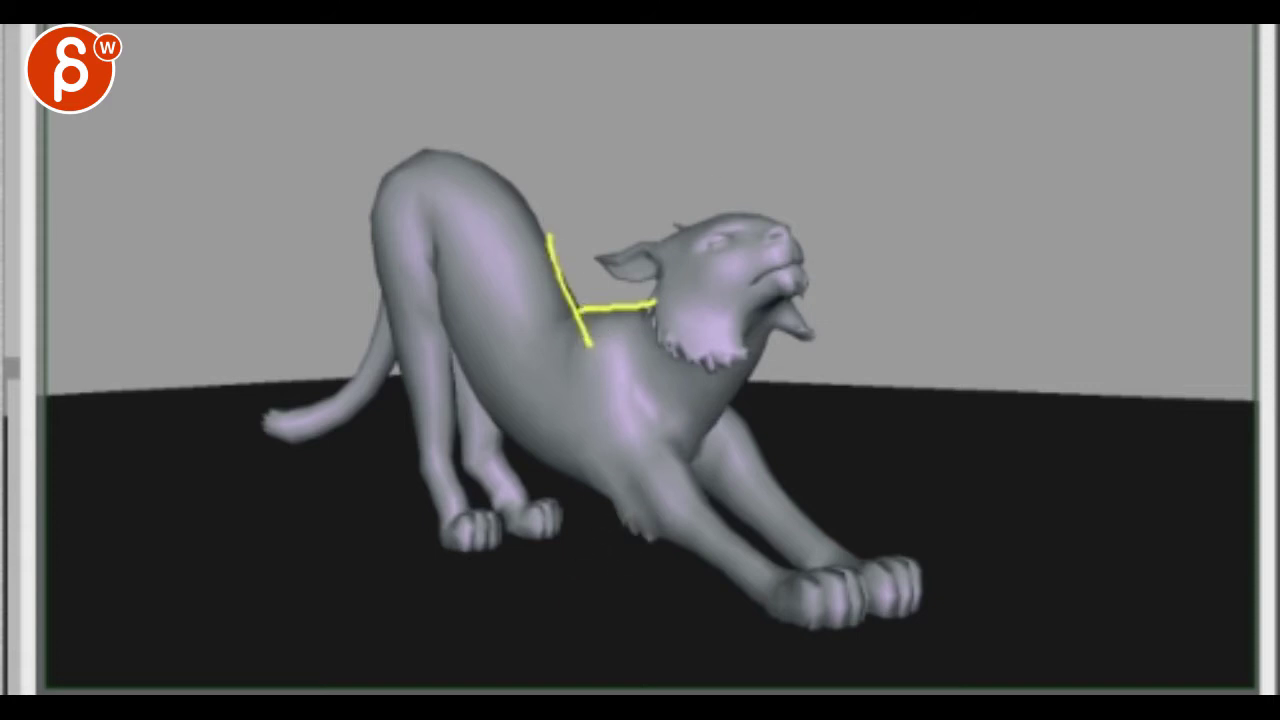
key("Escape")
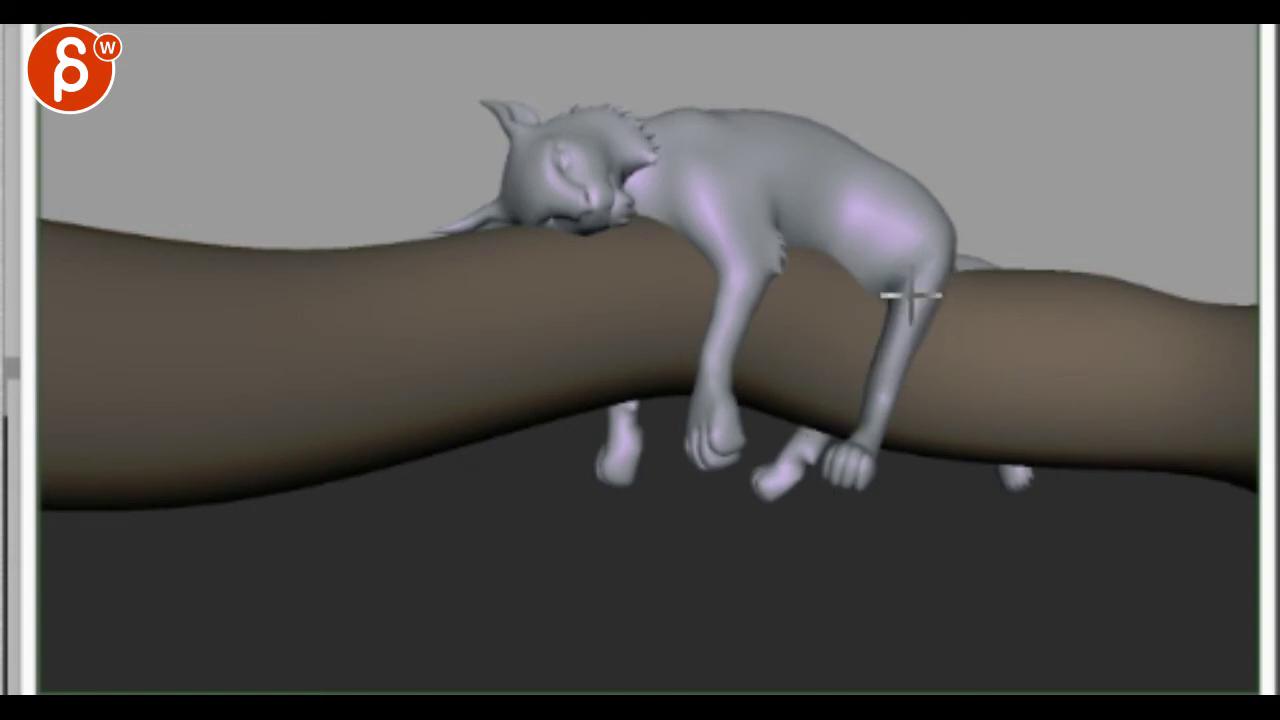
Mark the toes on the sleeping cat's hanging hind paw and both hanging front paws.
mouse_move(859, 436)
left_mouse_down()
mouse_move(840, 484)
mouse_move(891, 494)
mouse_move(868, 505)
left_mouse_up()
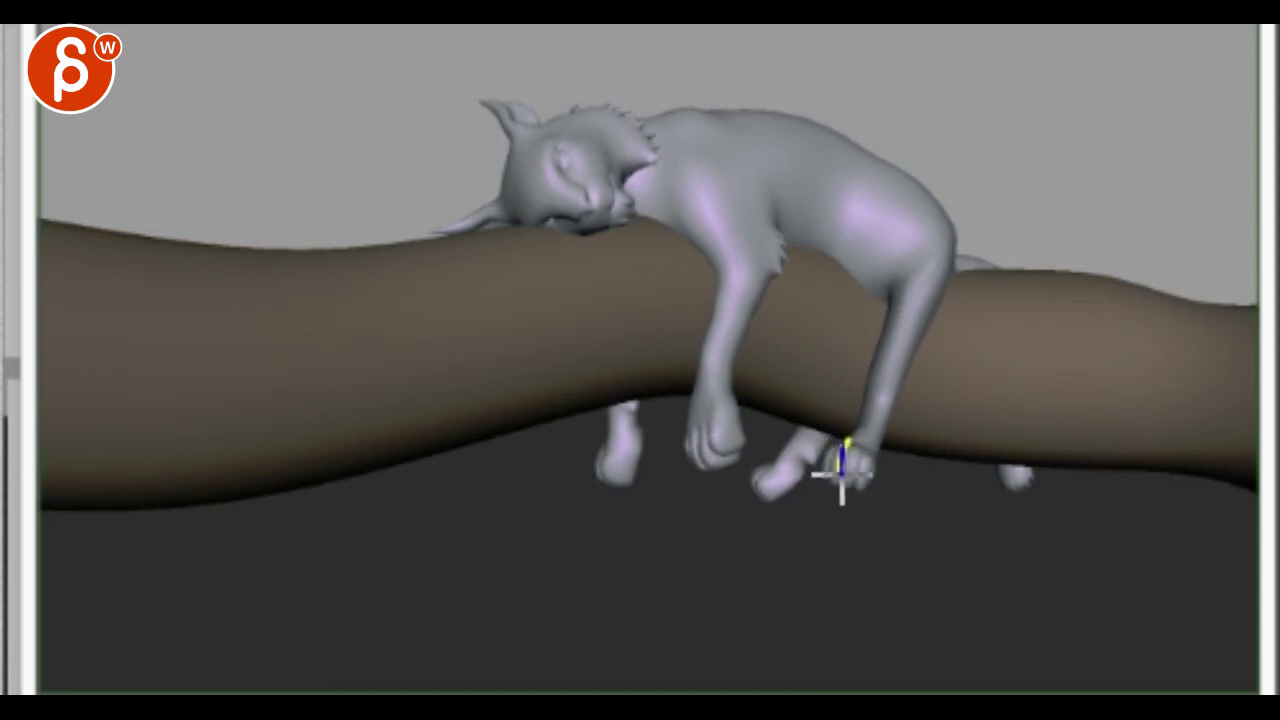
mouse_move(863, 468)
left_mouse_down()
mouse_move(836, 462)
mouse_move(852, 486)
left_mouse_up()
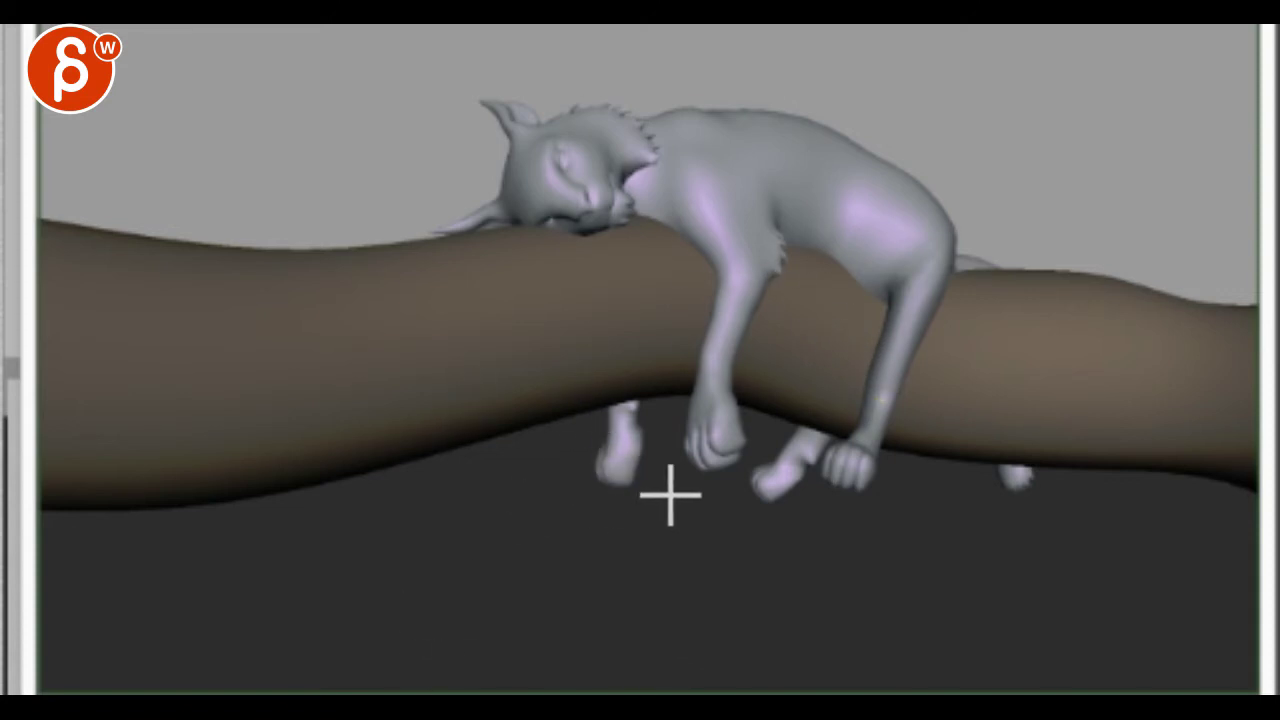
left_click_drag(718, 434, 740, 450)
left_click(700, 452)
mouse_move(614, 452)
left_mouse_down()
mouse_move(642, 490)
mouse_move(597, 480)
mouse_move(605, 462)
left_mouse_up()
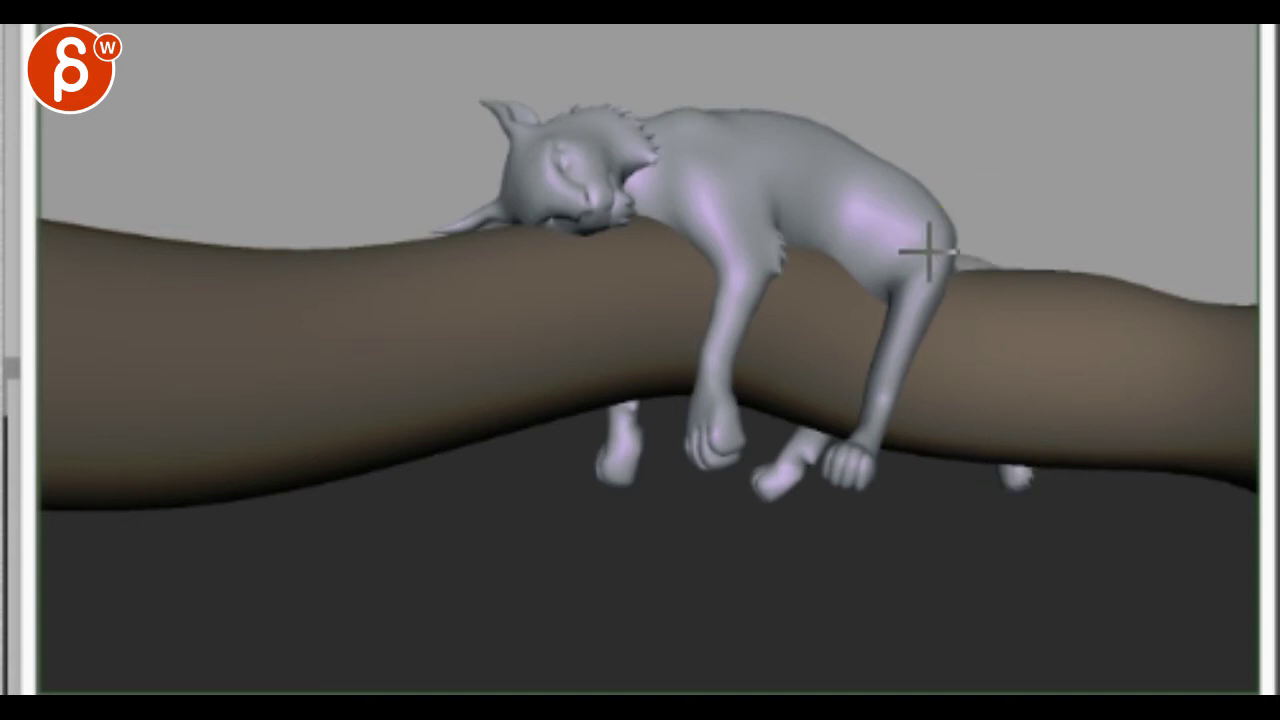
Sketch the tail base, both ears and the top of the head on the sleeping cat, adding an arrow beside the head.
left_click_drag(955, 255, 990, 268)
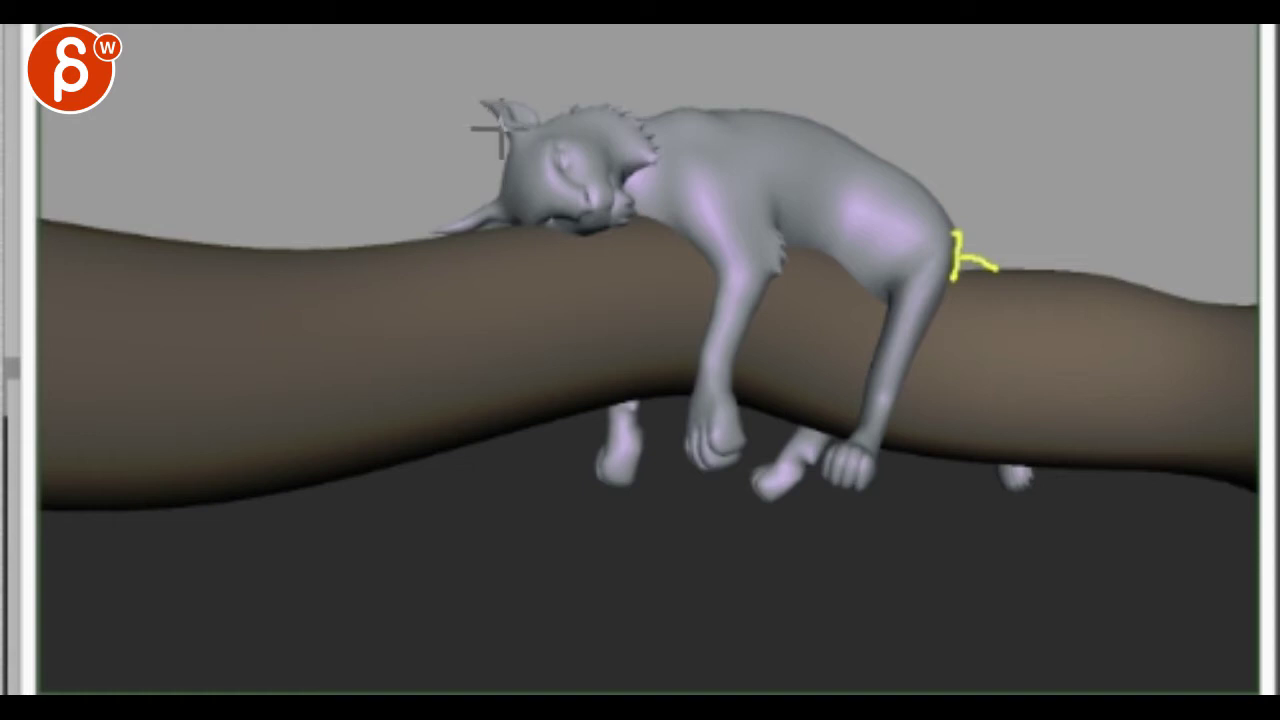
left_click_drag(493, 110, 473, 118)
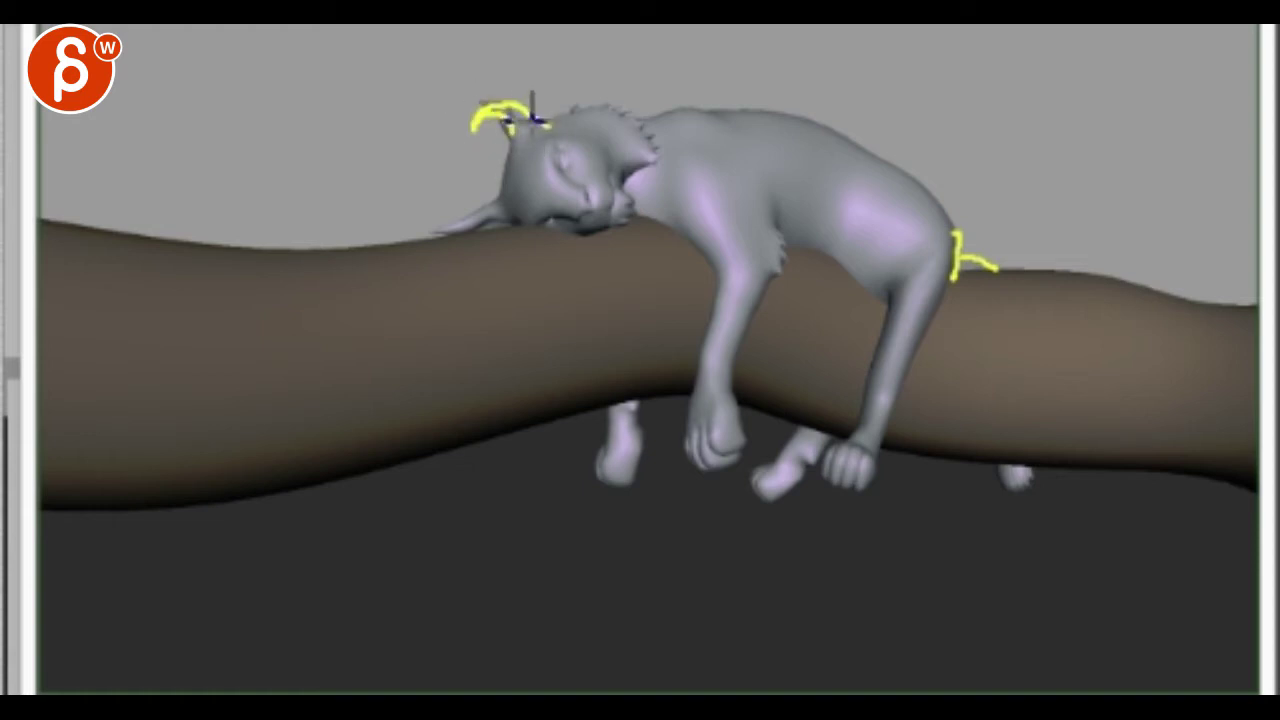
mouse_move(510, 130)
left_mouse_down()
mouse_move(466, 200)
mouse_move(414, 234)
mouse_move(525, 212)
left_mouse_up()
mouse_move(462, 66)
left_mouse_down()
mouse_move(417, 166)
mouse_move(440, 148)
left_mouse_up()
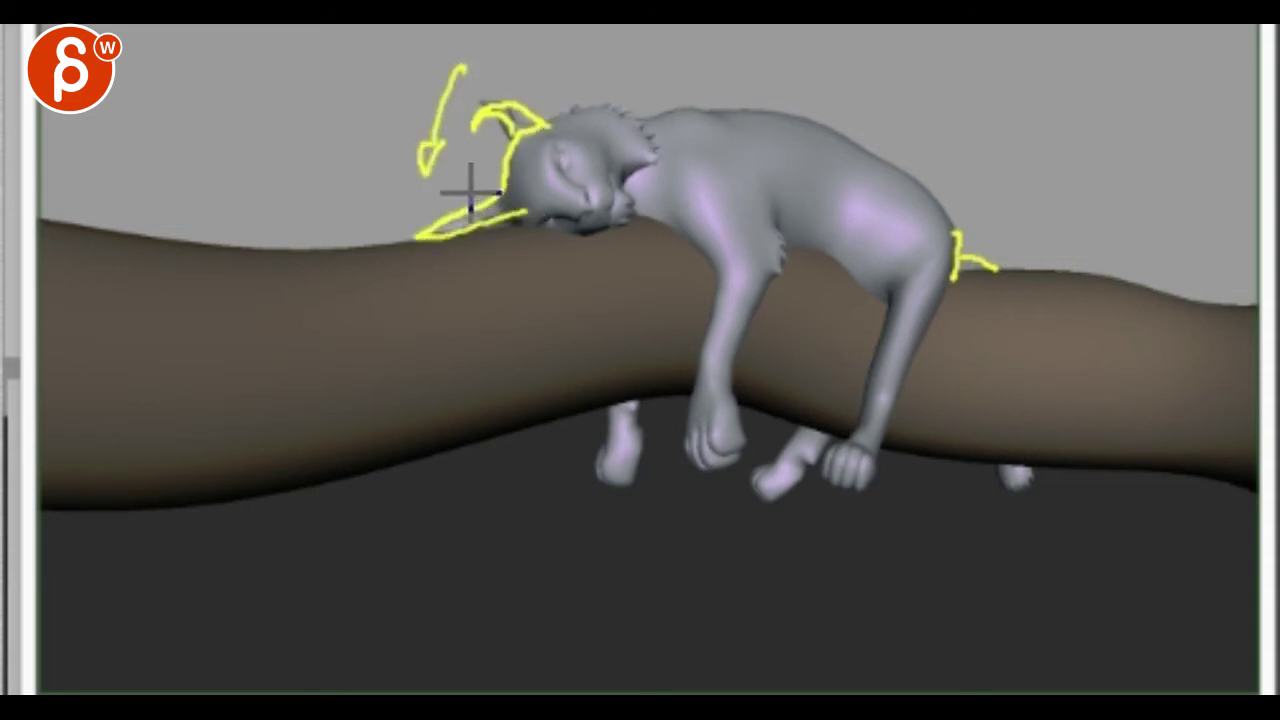
Draw a curve and long guide lines across the sleeping cat's head, front leg and hind leg, then erase all annotations.
left_click_drag(461, 62, 442, 495)
left_click_drag(553, 55, 536, 538)
left_click_drag(652, 100, 739, 520)
left_click_drag(827, 515, 902, 180)
left_click(756, 120)
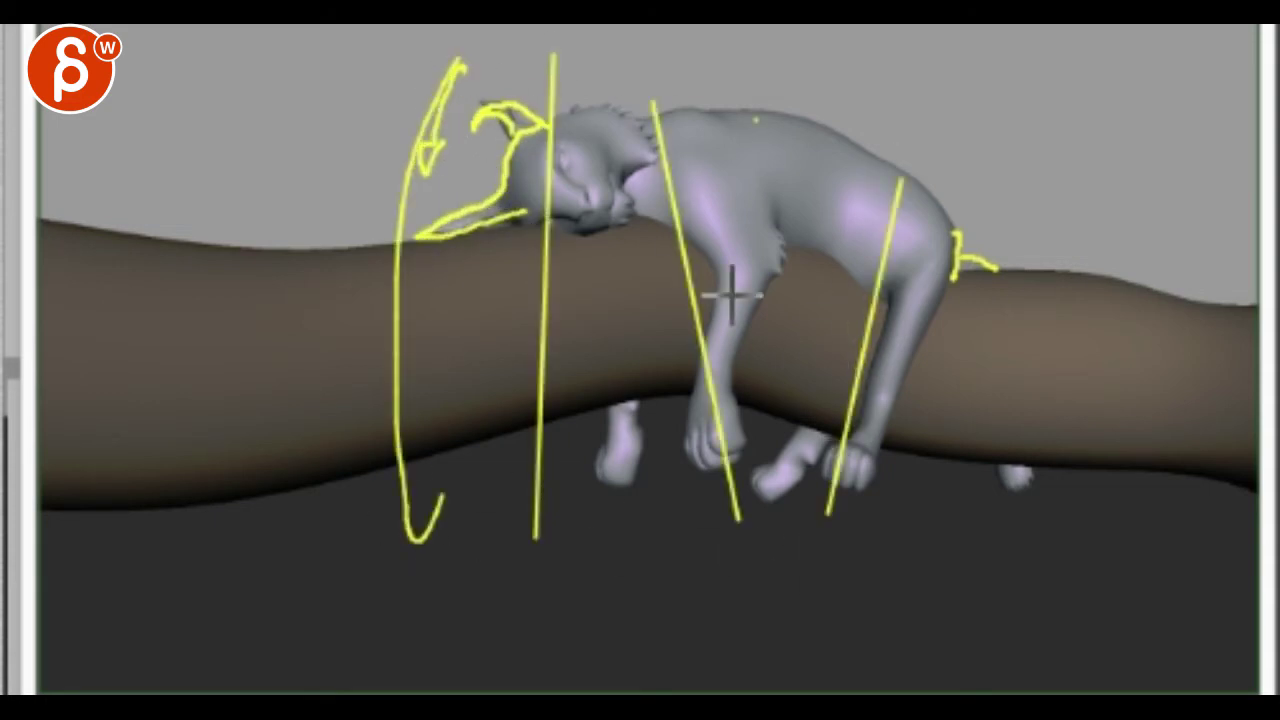
key("e")
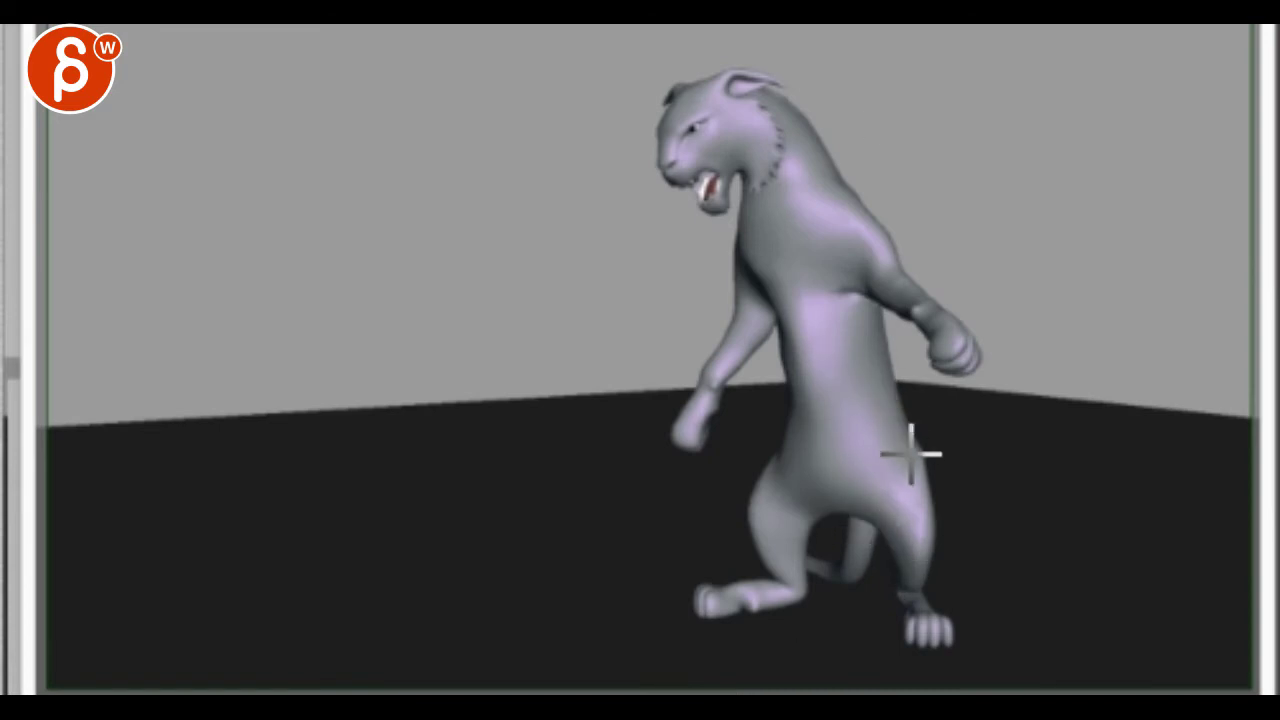
Sketch a thigh extending outward from the standing cat's hip with its inner contour, then clear the drawing.
mouse_move(910, 440)
left_mouse_down()
mouse_move(997, 517)
mouse_move(1056, 526)
left_mouse_up()
mouse_move(935, 485)
left_mouse_down()
mouse_move(949, 505)
mouse_move(1070, 539)
mouse_move(1050, 548)
left_mouse_up()
left_click_drag(845, 506, 898, 565)
mouse_move(868, 523)
left_mouse_down()
mouse_move(899, 551)
mouse_move(1047, 553)
mouse_move(934, 565)
left_mouse_up()
key("Escape")
Sketch the inner and outer contours of both thighs on the standing cat with a wider stance, then clear the lines.
left_click_drag(850, 502, 806, 578)
left_click_drag(750, 495, 765, 572)
mouse_move(912, 442)
left_mouse_down()
mouse_move(1045, 530)
mouse_move(980, 523)
mouse_move(1120, 537)
mouse_move(823, 286)
mouse_move(737, 109)
mouse_move(1137, 549)
left_mouse_up()
key("Escape")
Trace both edges of the standing cat's raised arm and sketch ear shapes over its head, erasing each drawing.
mouse_move(878, 224)
left_mouse_down()
mouse_move(978, 326)
mouse_move(862, 272)
left_mouse_up()
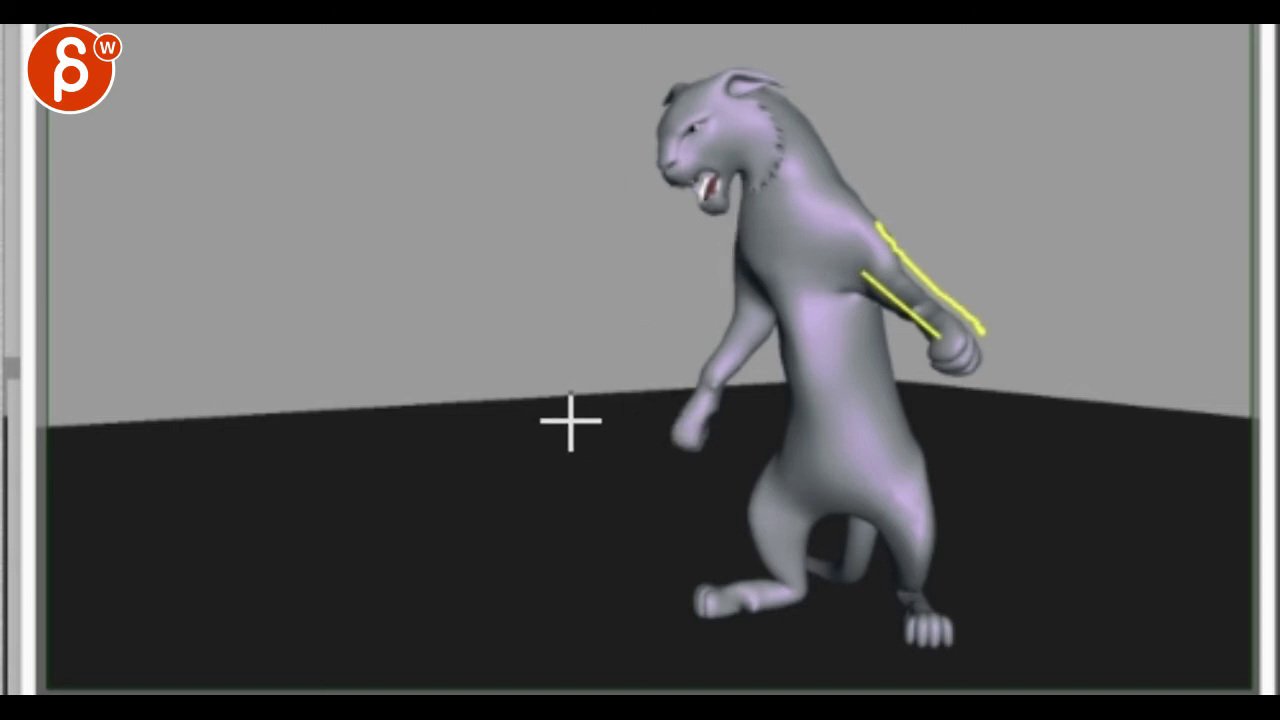
key("e")
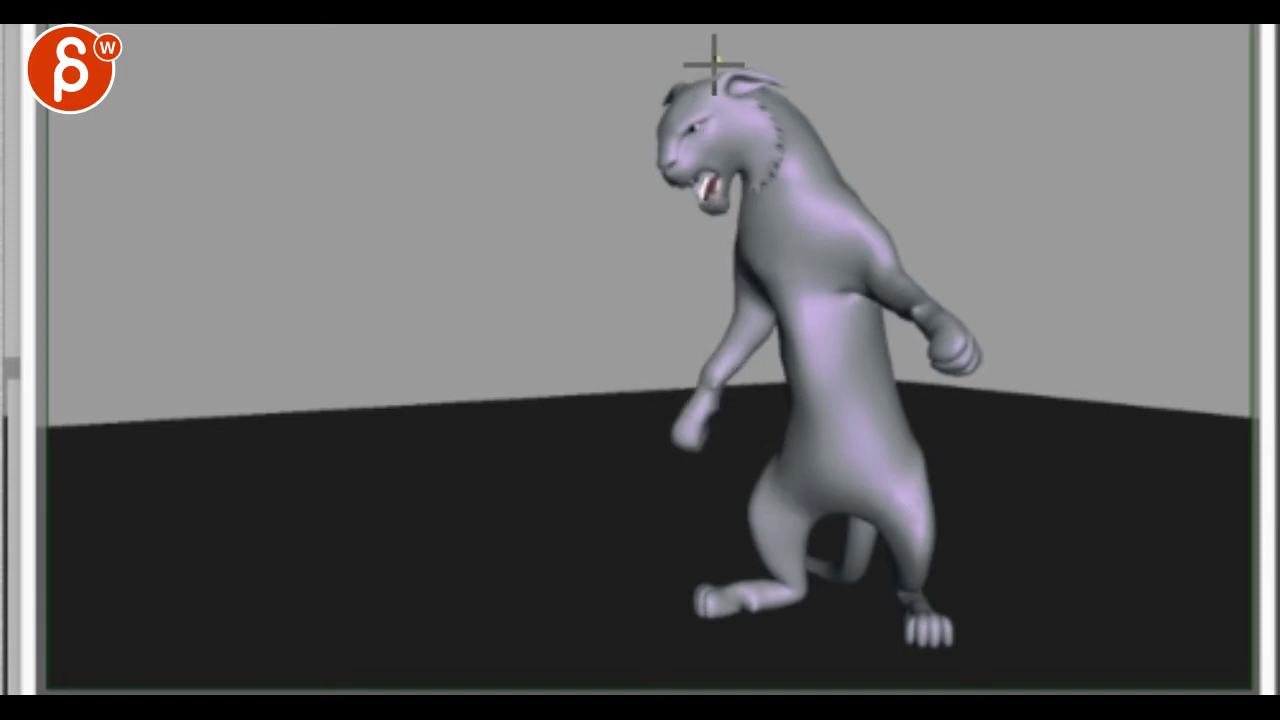
mouse_move(724, 70)
left_mouse_down()
mouse_move(779, 66)
mouse_move(745, 86)
left_mouse_up()
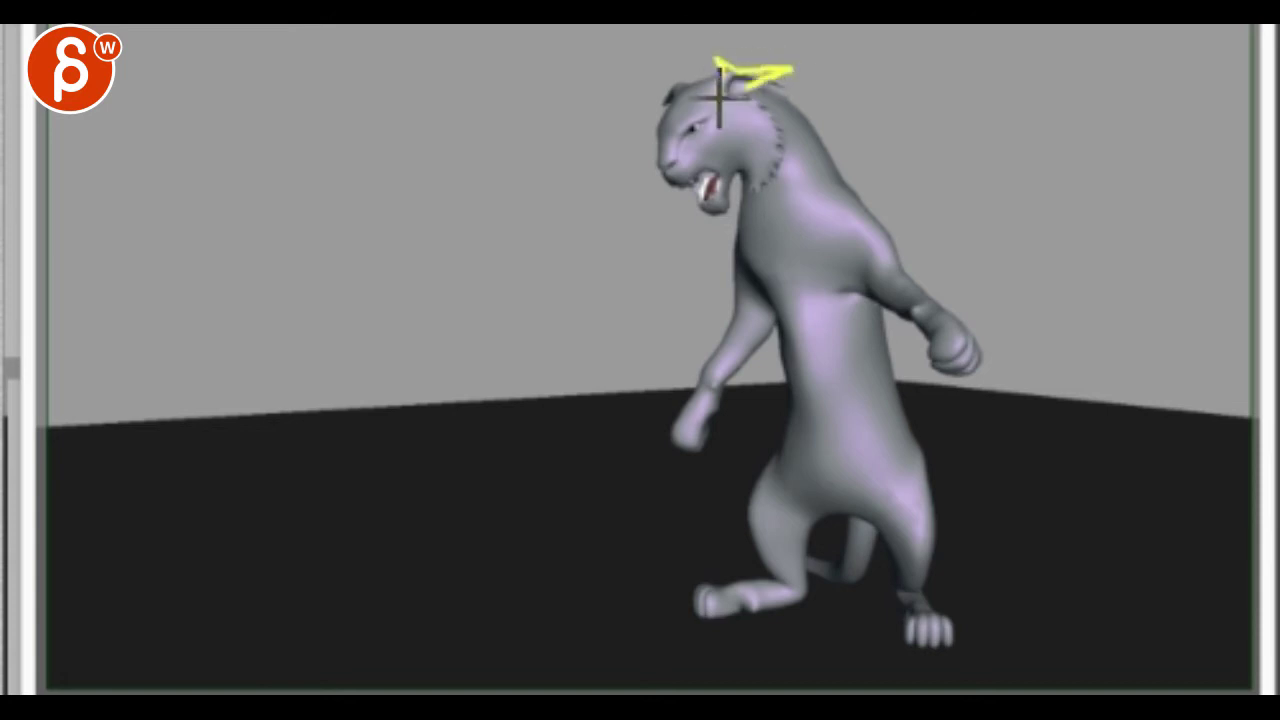
mouse_move(655, 82)
left_mouse_down()
mouse_move(777, 63)
mouse_move(750, 90)
left_mouse_up()
key("e")
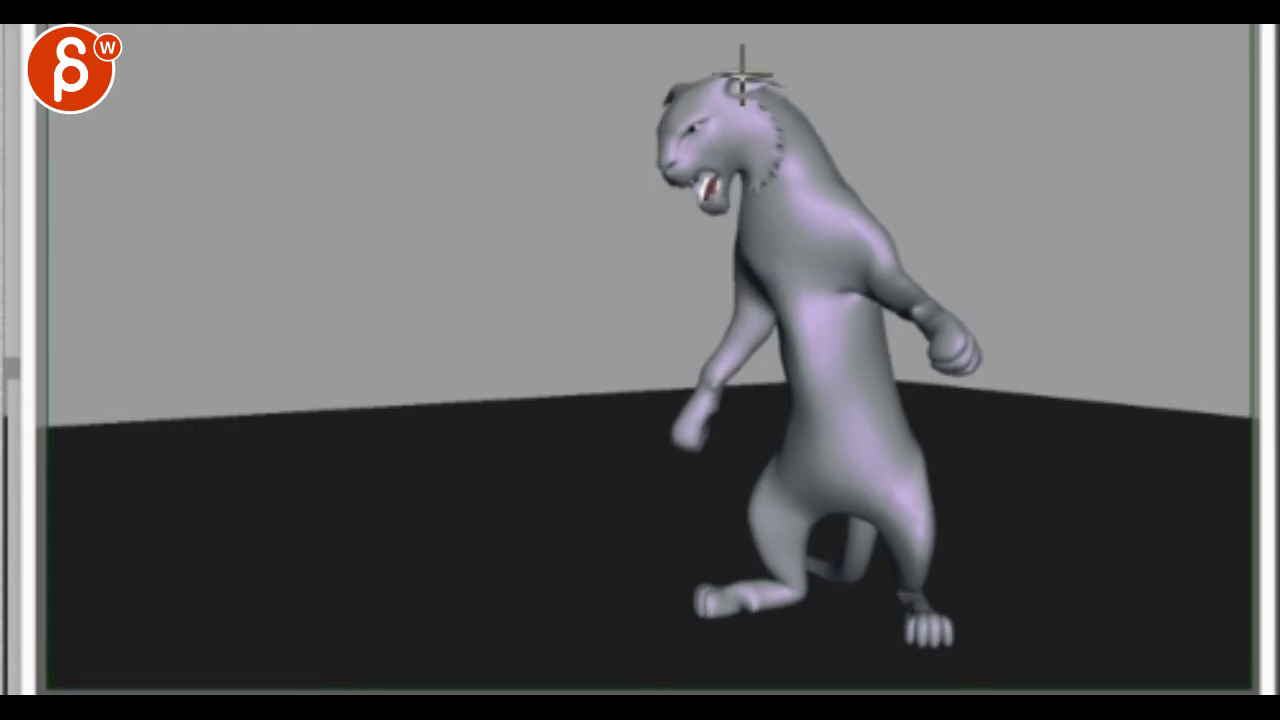
Trace the top of the head and back of the neck, then sketch the near ear, removing each drawing.
mouse_move(747, 70)
left_mouse_down()
mouse_move(788, 89)
mouse_move(853, 176)
left_mouse_up()
left_click_drag(666, 101, 724, 72)
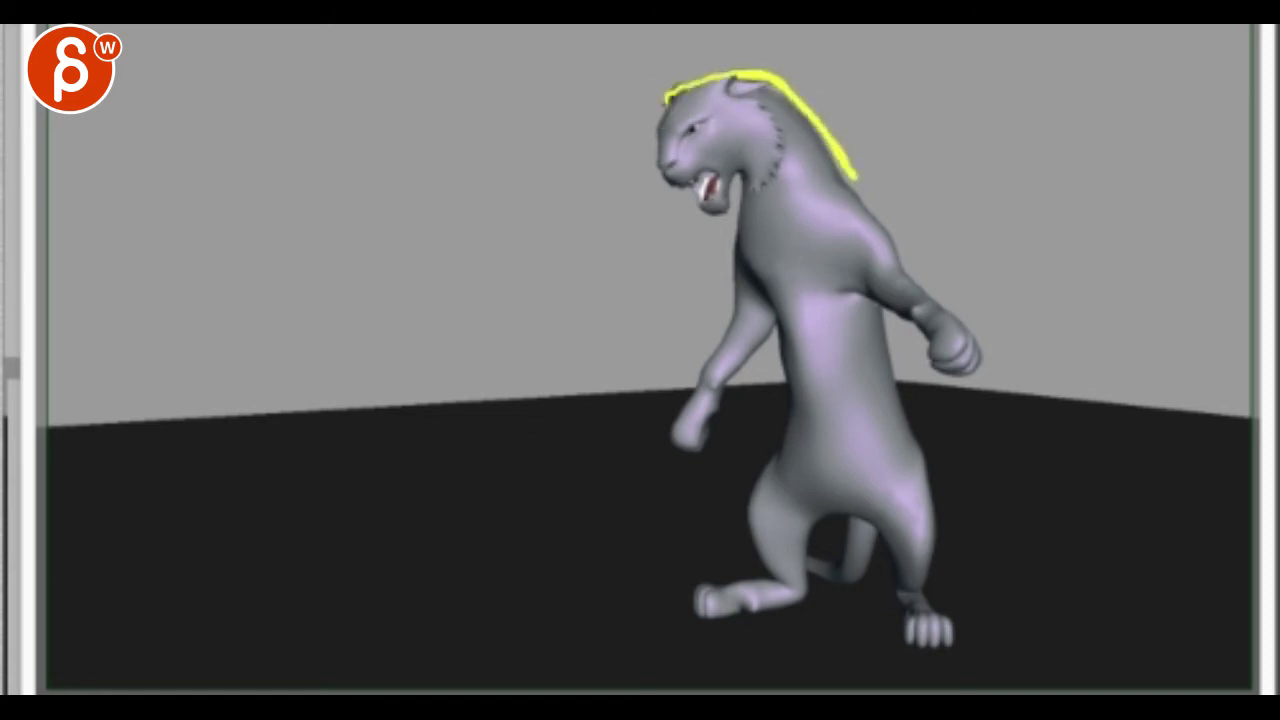
key("Escape")
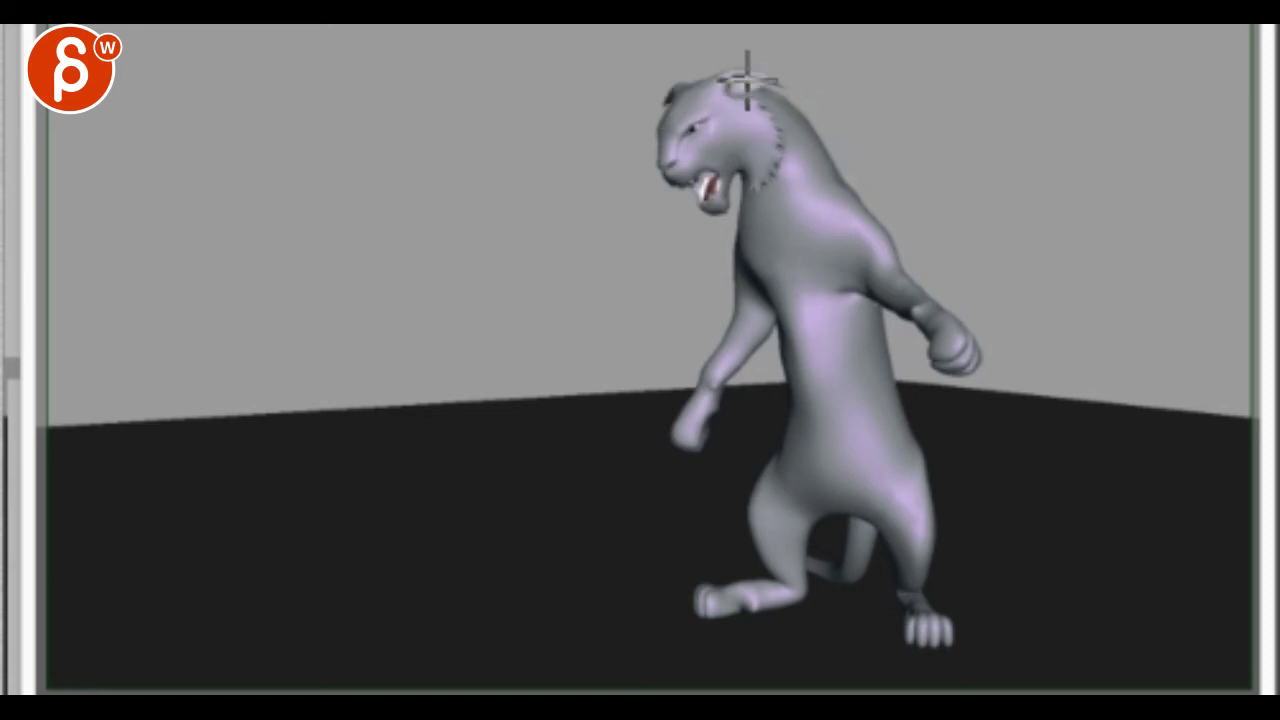
mouse_move(780, 82)
left_mouse_down()
mouse_move(788, 74)
mouse_move(757, 67)
mouse_move(800, 67)
mouse_move(742, 100)
left_mouse_up()
key("ctrl+z")
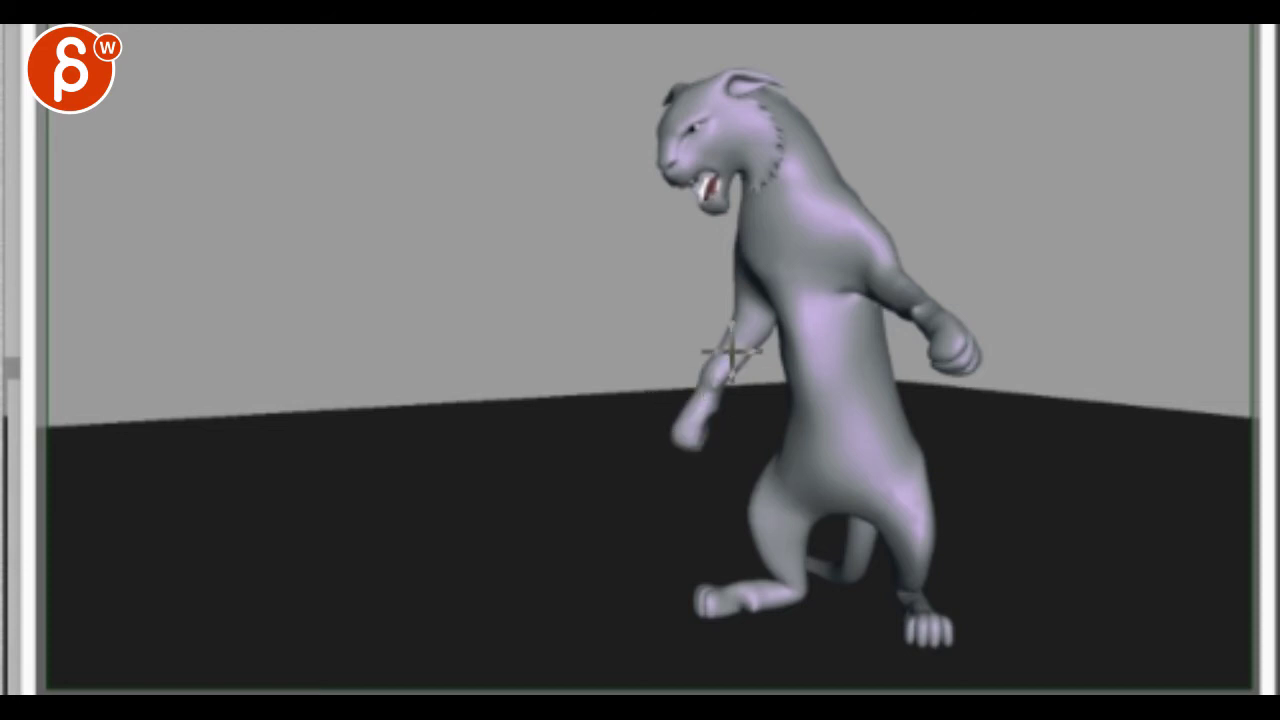
Sketch the fingers of the lowered paw, circle the raised paw and outline the lowered forearm, removing the drawings.
mouse_move(682, 398)
left_mouse_down()
mouse_move(694, 437)
mouse_move(686, 423)
left_mouse_up()
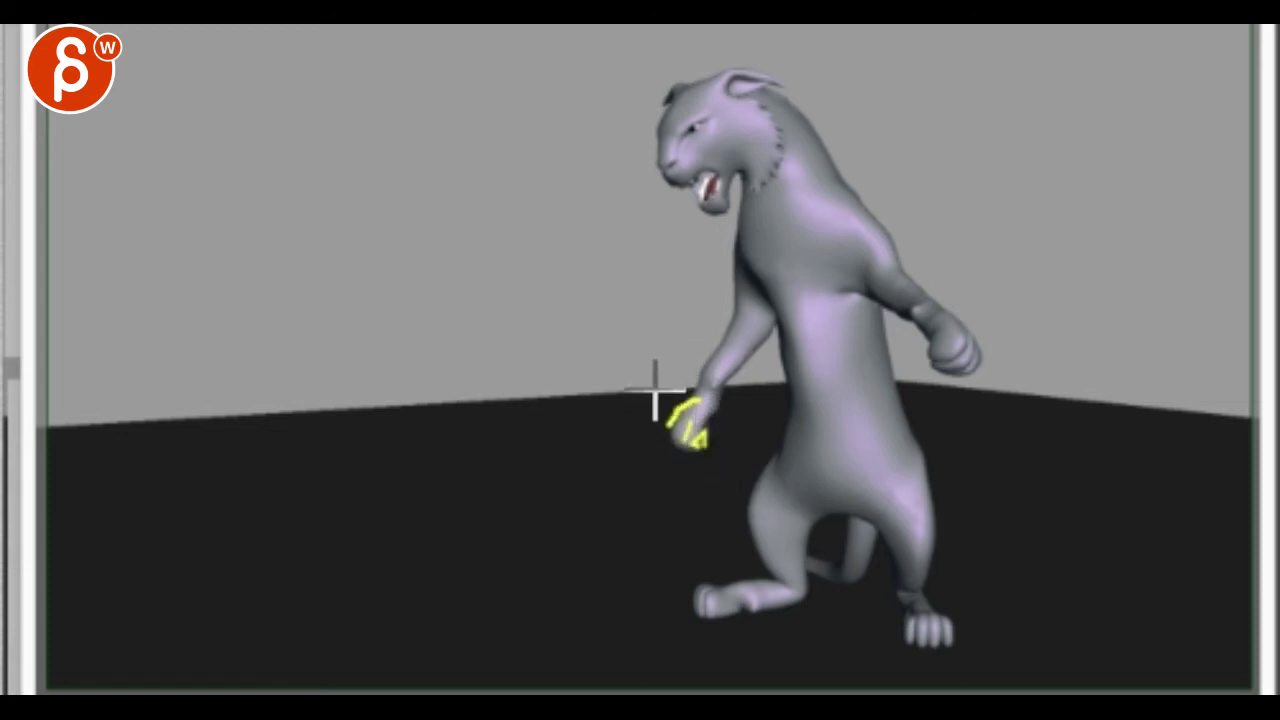
key("ctrl+z")
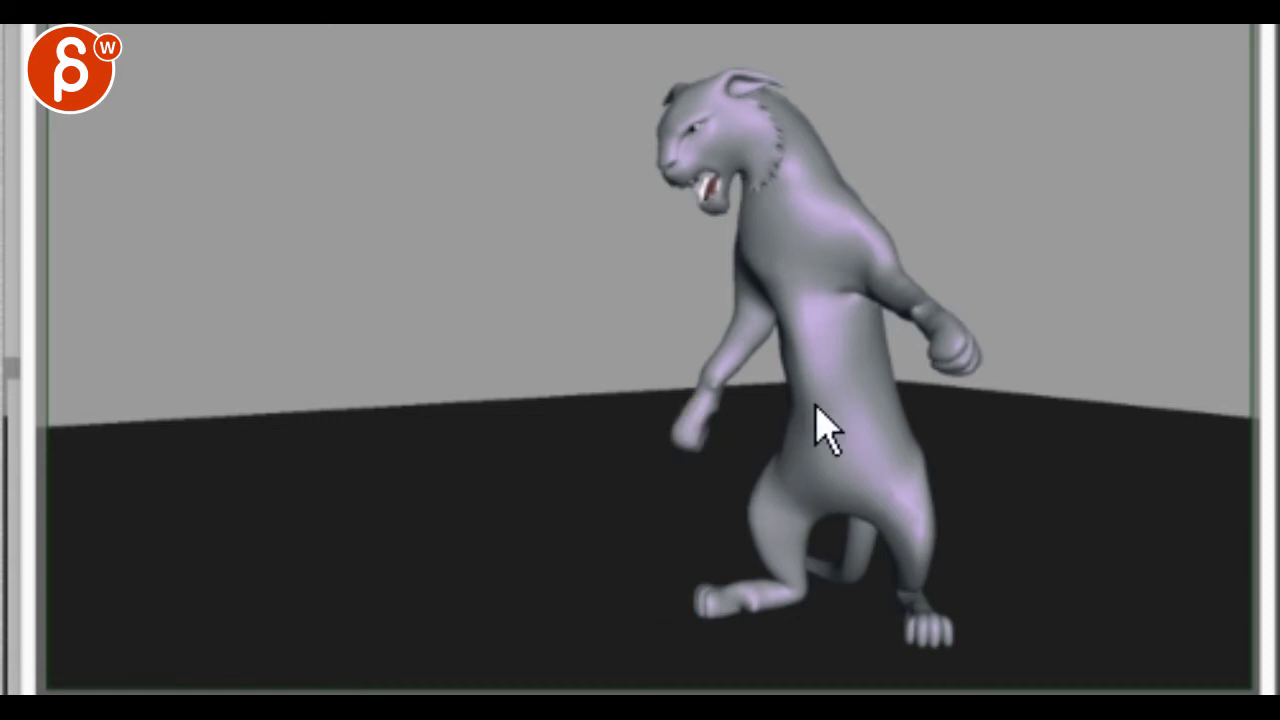
left_click_drag(915, 318, 946, 409)
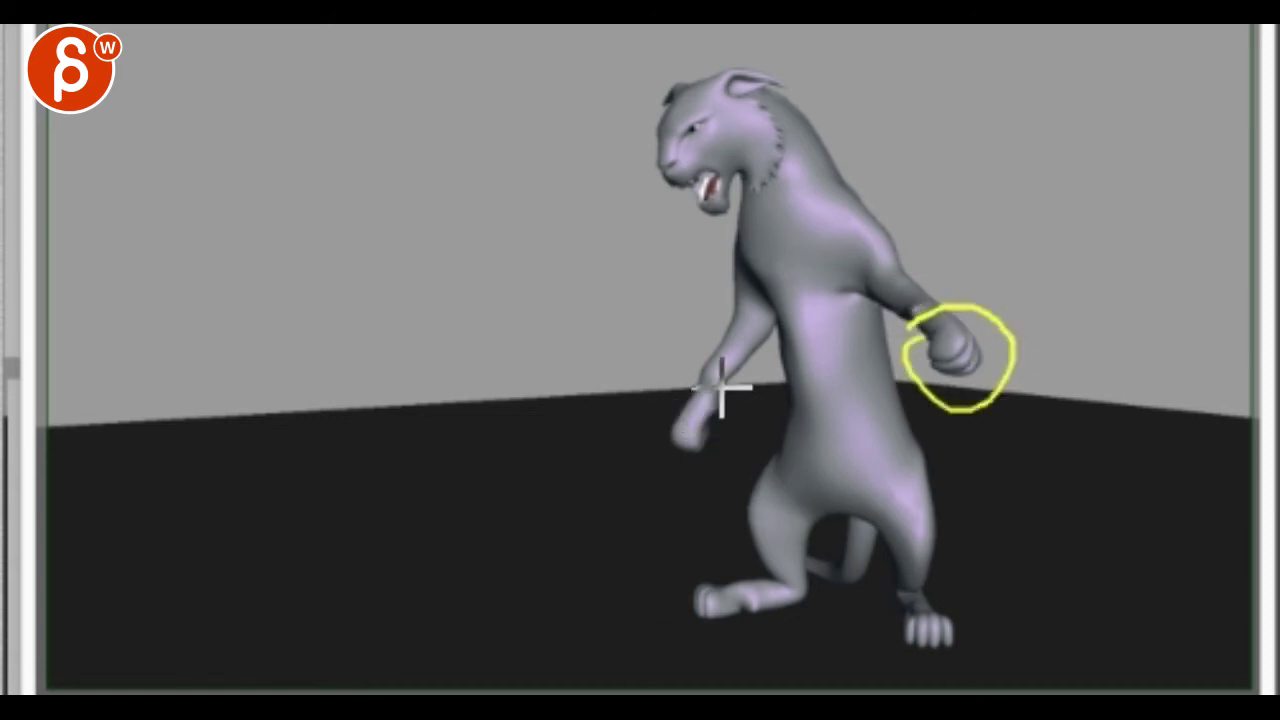
mouse_move(724, 392)
left_mouse_down()
mouse_move(682, 451)
mouse_move(669, 434)
left_mouse_up()
left_click_drag(757, 306, 680, 408)
key("Escape")
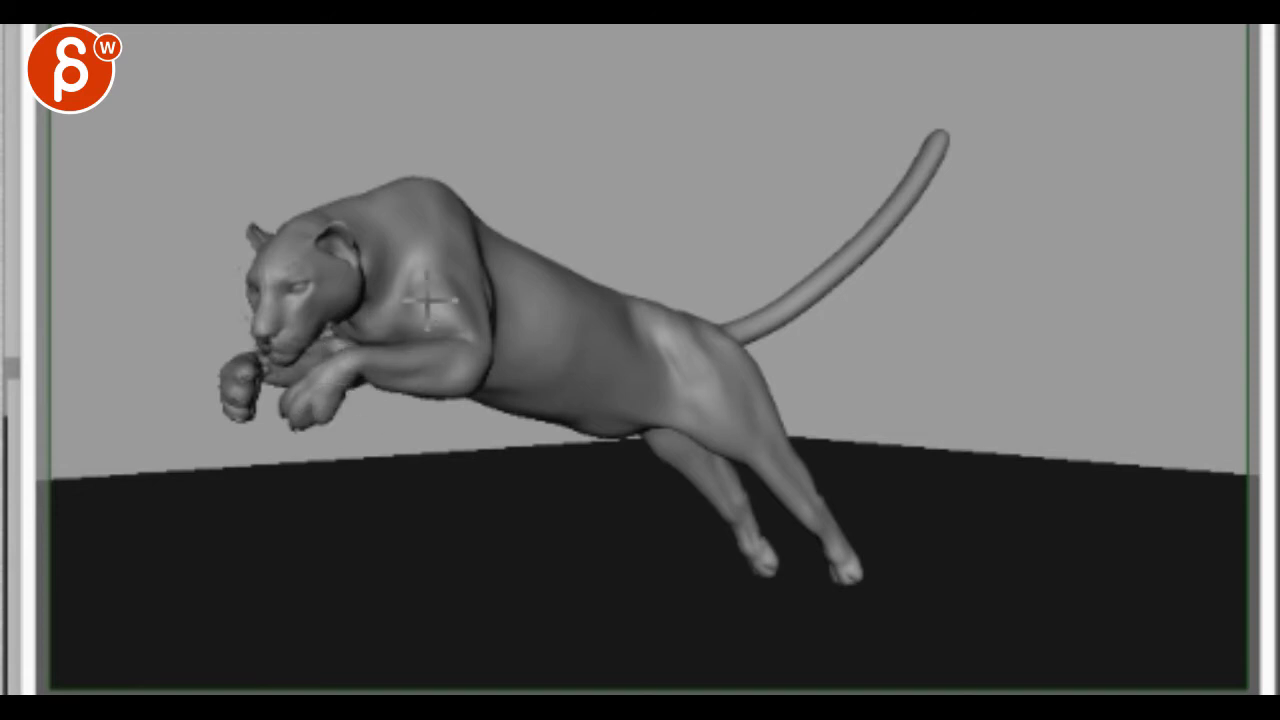
Outline the leaping panther's near foreleg, far forepaw and head to show their overlapping silhouettes, then clear the lines.
mouse_move(488, 280)
left_mouse_down()
mouse_move(491, 331)
mouse_move(383, 391)
mouse_move(357, 389)
mouse_move(348, 423)
mouse_move(335, 400)
mouse_move(300, 428)
mouse_move(358, 368)
left_mouse_up()
mouse_move(369, 319)
left_mouse_down()
mouse_move(392, 343)
mouse_move(347, 340)
left_mouse_up()
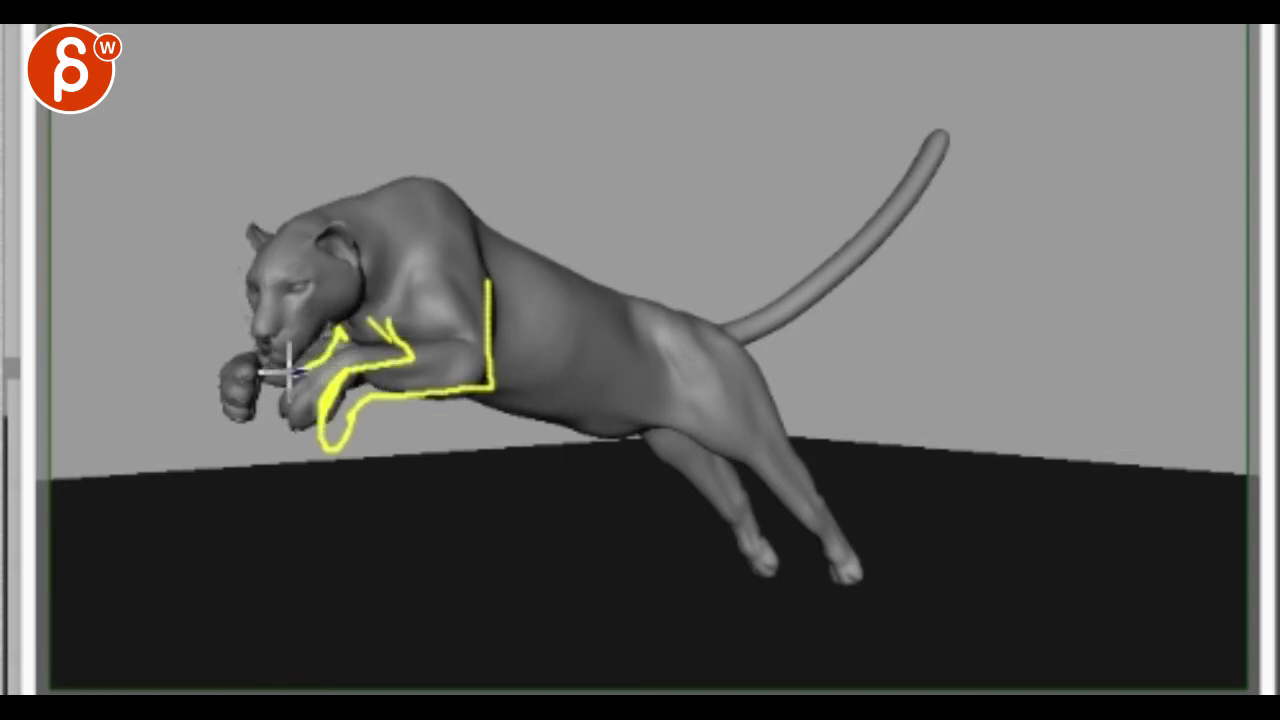
mouse_move(258, 372)
left_mouse_down()
mouse_move(266, 423)
mouse_move(261, 352)
mouse_move(317, 352)
left_mouse_up()
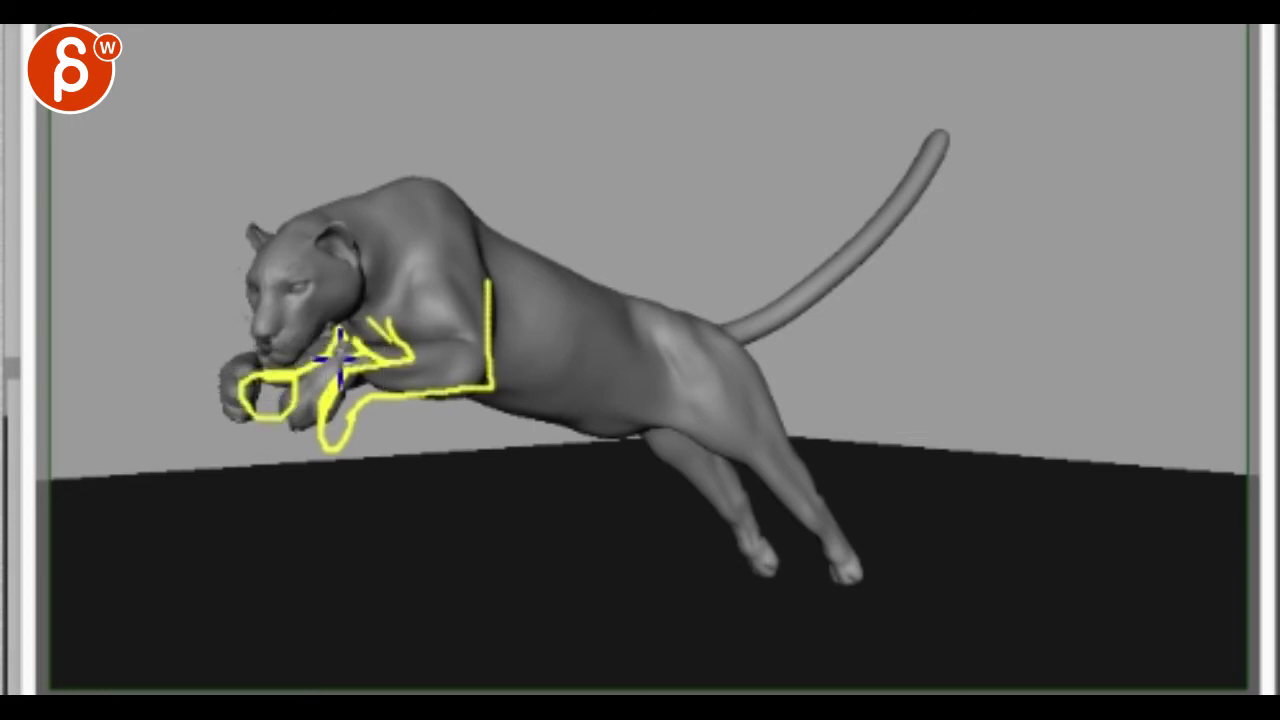
mouse_move(326, 318)
left_mouse_down()
mouse_move(281, 352)
mouse_move(243, 268)
mouse_move(258, 228)
mouse_move(322, 211)
mouse_move(350, 272)
left_mouse_up()
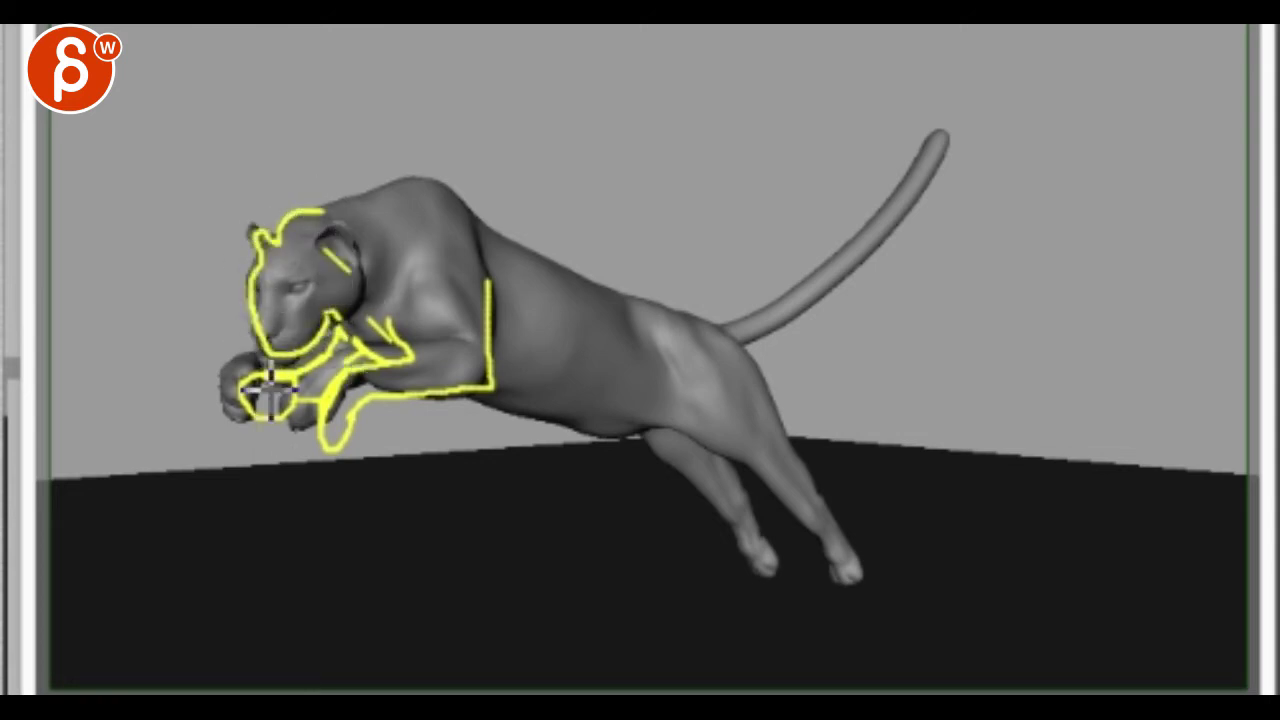
key("Escape")
Sketch over the leaping panther's far foreleg just beneath the muzzle and chin, clearing each drawing.
mouse_move(256, 366)
left_mouse_down()
mouse_move(286, 366)
mouse_move(277, 354)
mouse_move(312, 342)
left_mouse_up()
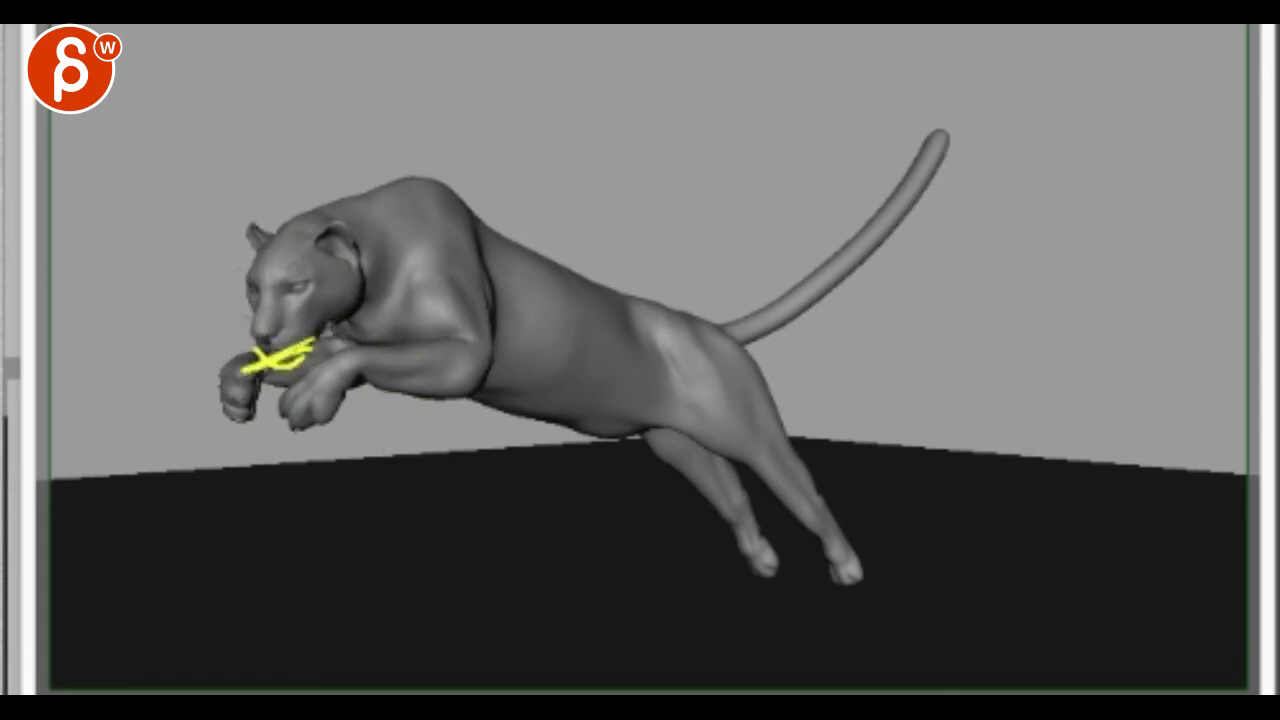
key("Escape")
left_click_drag(263, 362, 289, 388)
mouse_move(330, 335)
left_mouse_down()
mouse_move(217, 364)
mouse_move(262, 350)
left_mouse_up()
key("e")
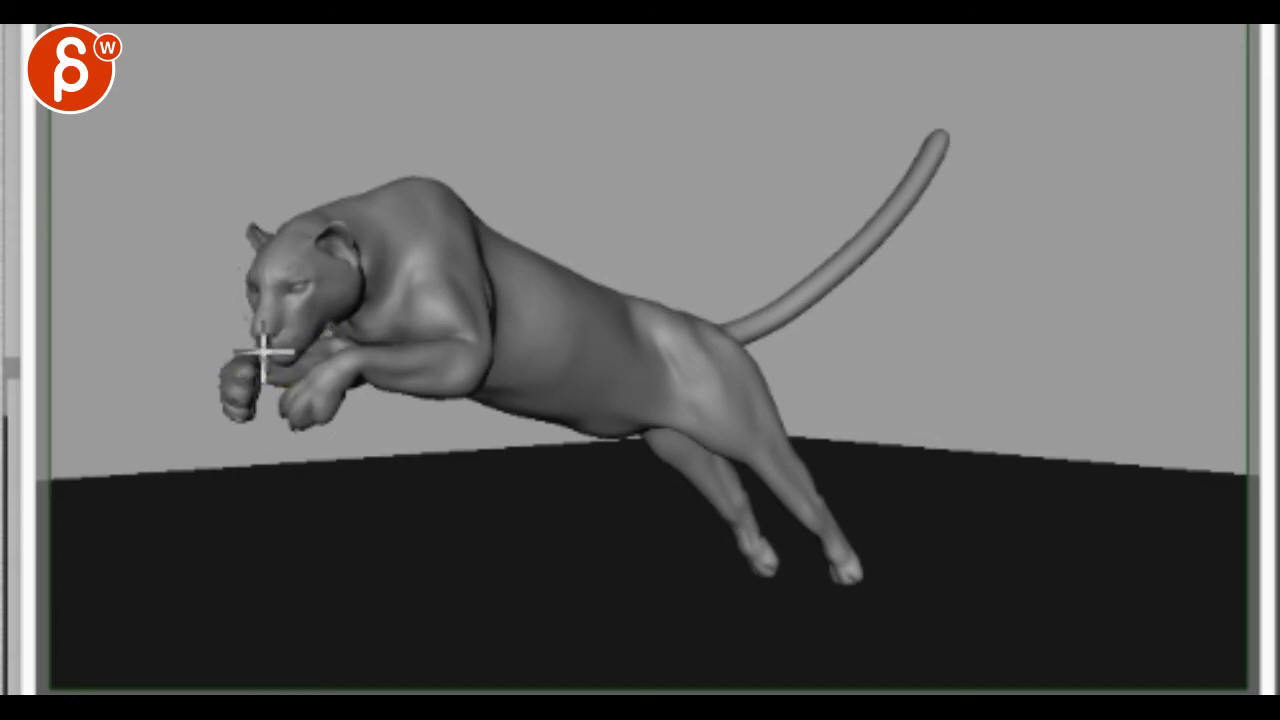
mouse_move(310, 347)
left_mouse_down()
mouse_move(266, 371)
mouse_move(308, 348)
left_mouse_up()
key("e")
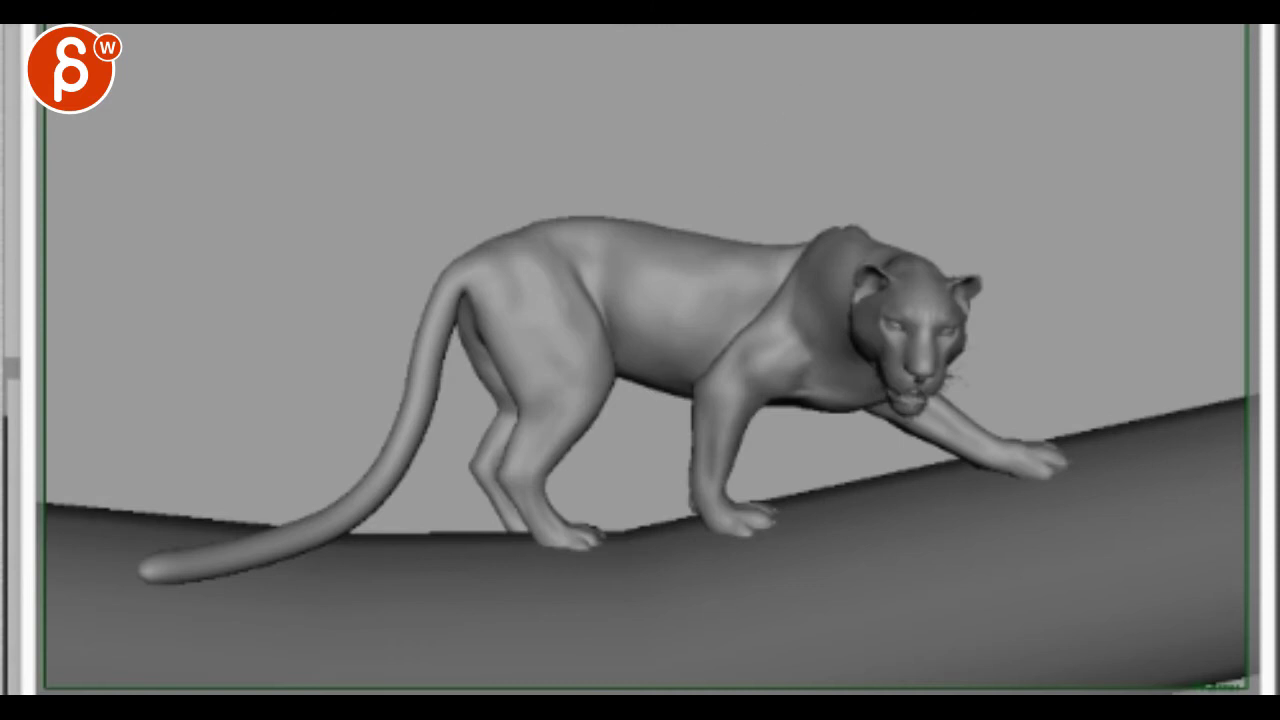
Sketch repositioned hind legs and foreleg contours over the panther walking on the branch, then clear the drawing.
mouse_move(488, 337)
left_mouse_down()
mouse_move(514, 403)
mouse_move(528, 528)
mouse_move(491, 425)
mouse_move(498, 522)
mouse_move(466, 371)
mouse_move(466, 443)
mouse_move(534, 406)
left_mouse_up()
key("Escape")
mouse_move(461, 312)
left_mouse_down()
mouse_move(471, 386)
mouse_move(428, 465)
left_mouse_up()
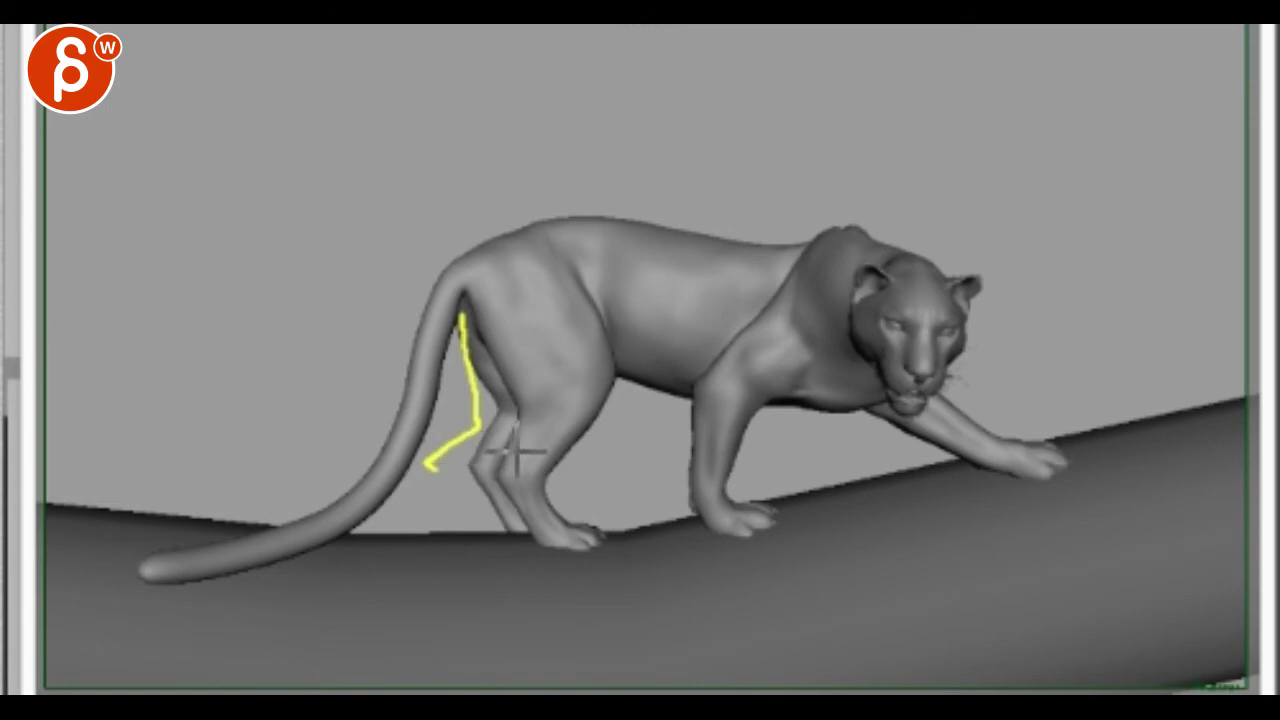
mouse_move(517, 453)
left_mouse_down()
mouse_move(463, 529)
mouse_move(420, 514)
mouse_move(465, 452)
left_mouse_up()
left_click_drag(483, 300, 544, 418)
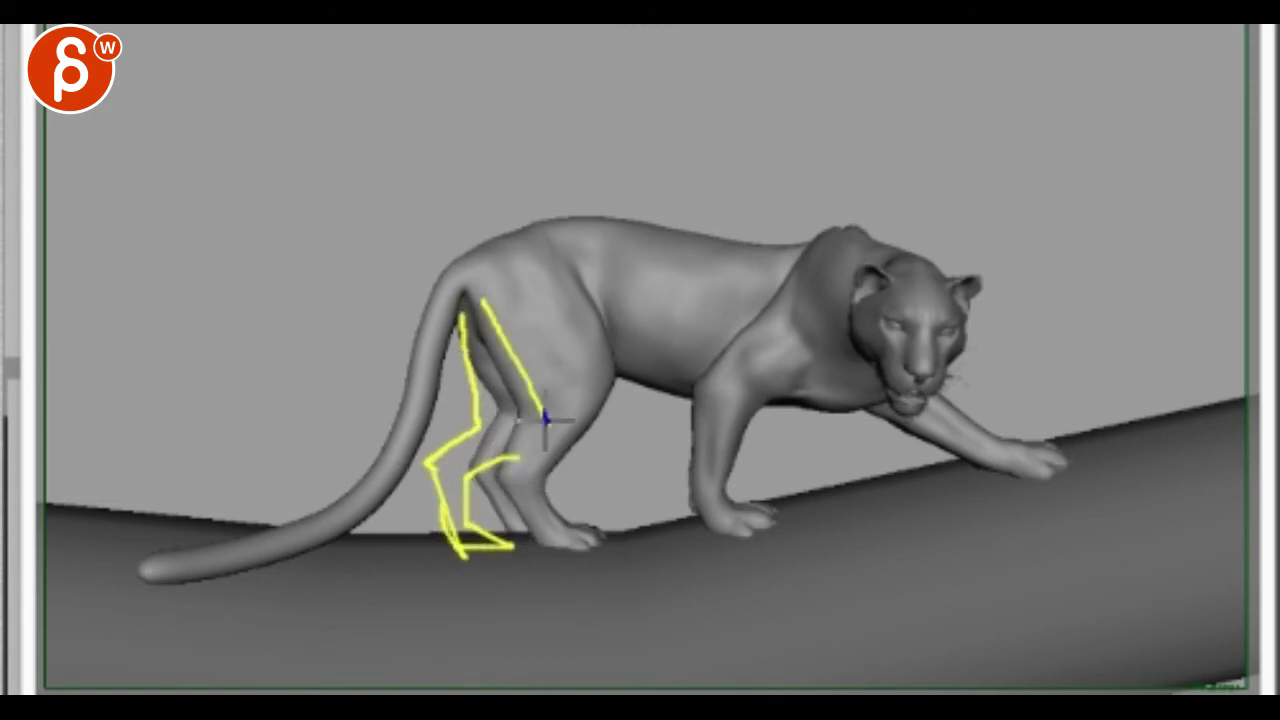
left_click_drag(790, 308, 676, 512)
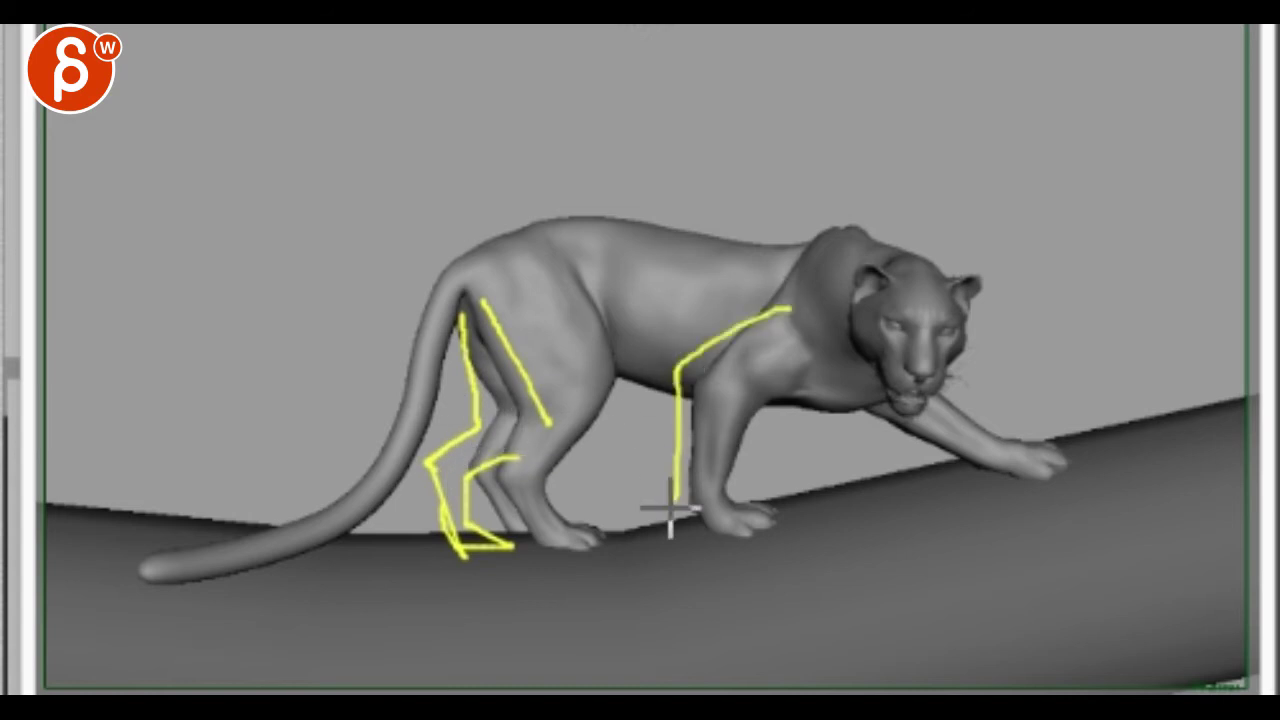
left_click_drag(905, 377, 1072, 484)
mouse_move(882, 381)
left_mouse_down()
mouse_move(394, 363)
mouse_move(125, 543)
left_mouse_up()
key("e")
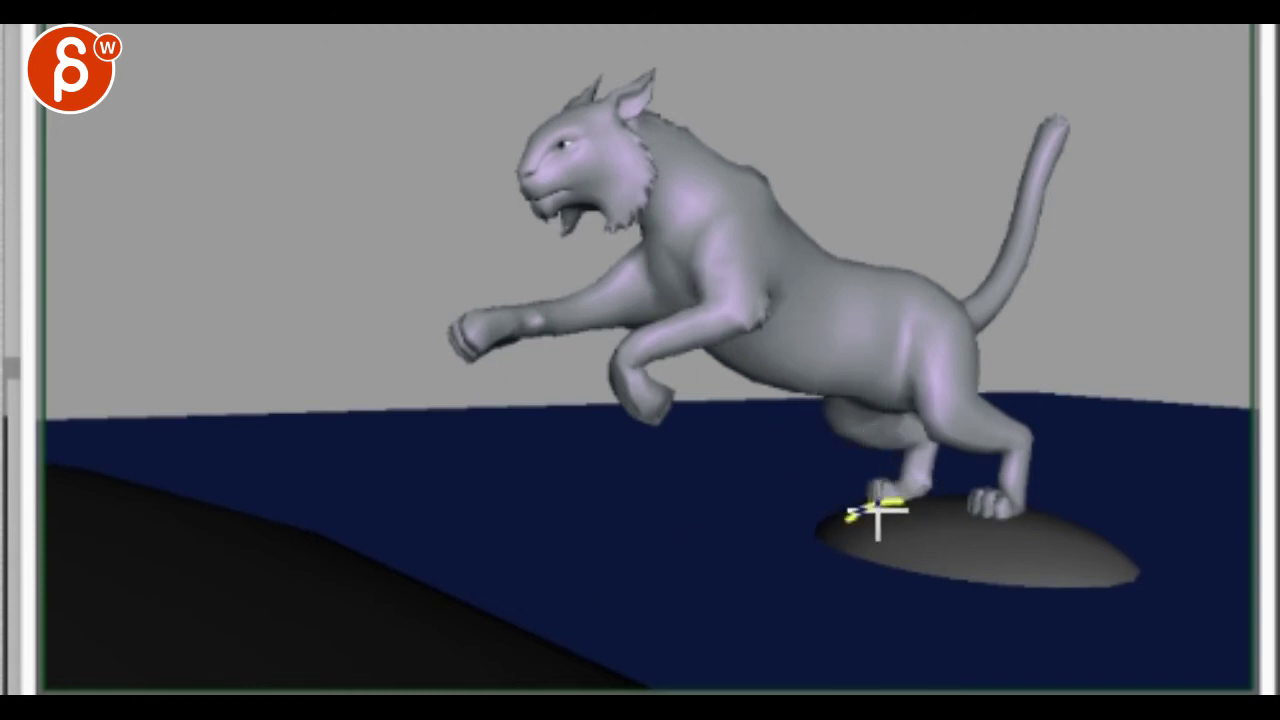
Sketch an alternative far hind leg and trace the near hind leg on the leaping lynx, then clear the lines.
mouse_move(878, 521)
left_mouse_down()
mouse_move(903, 514)
mouse_move(940, 449)
mouse_move(893, 428)
left_mouse_up()
mouse_move(874, 492)
left_mouse_down()
mouse_move(838, 400)
mouse_move(893, 432)
mouse_move(892, 502)
mouse_move(868, 466)
left_mouse_up()
mouse_move(840, 392)
left_mouse_down()
mouse_move(885, 460)
mouse_move(987, 474)
mouse_move(1006, 409)
mouse_move(966, 345)
left_mouse_up()
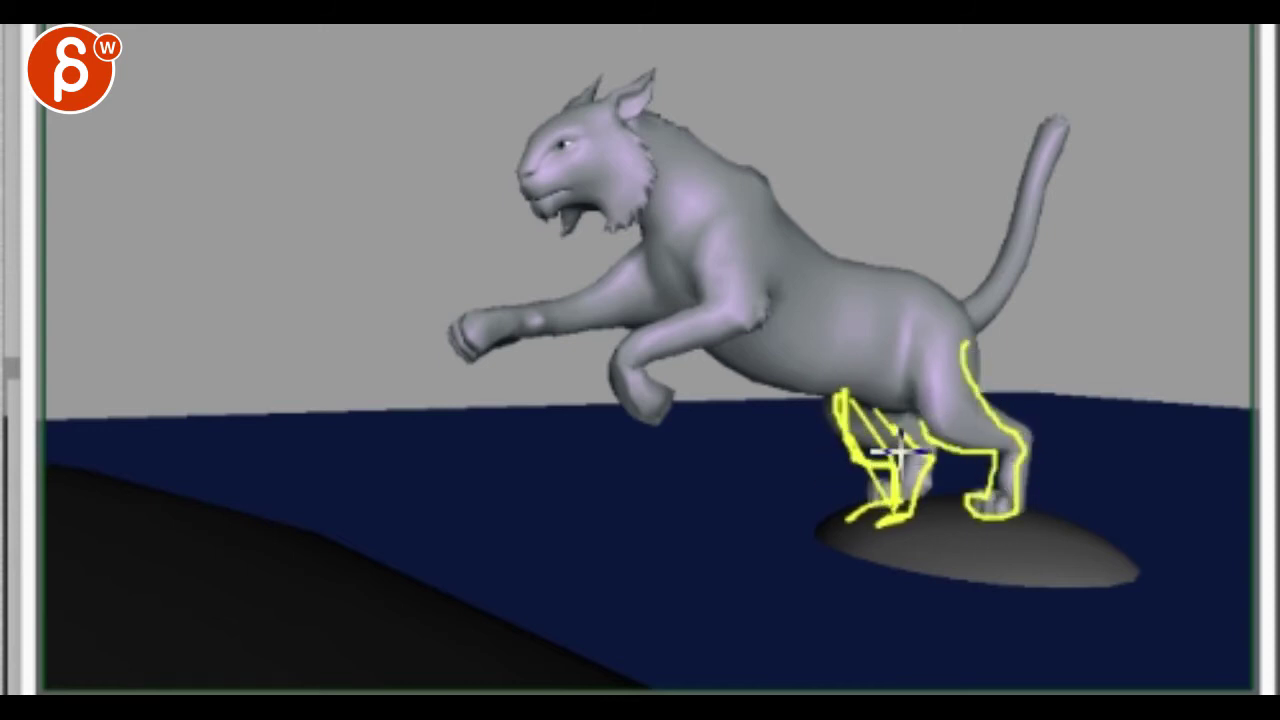
key("e")
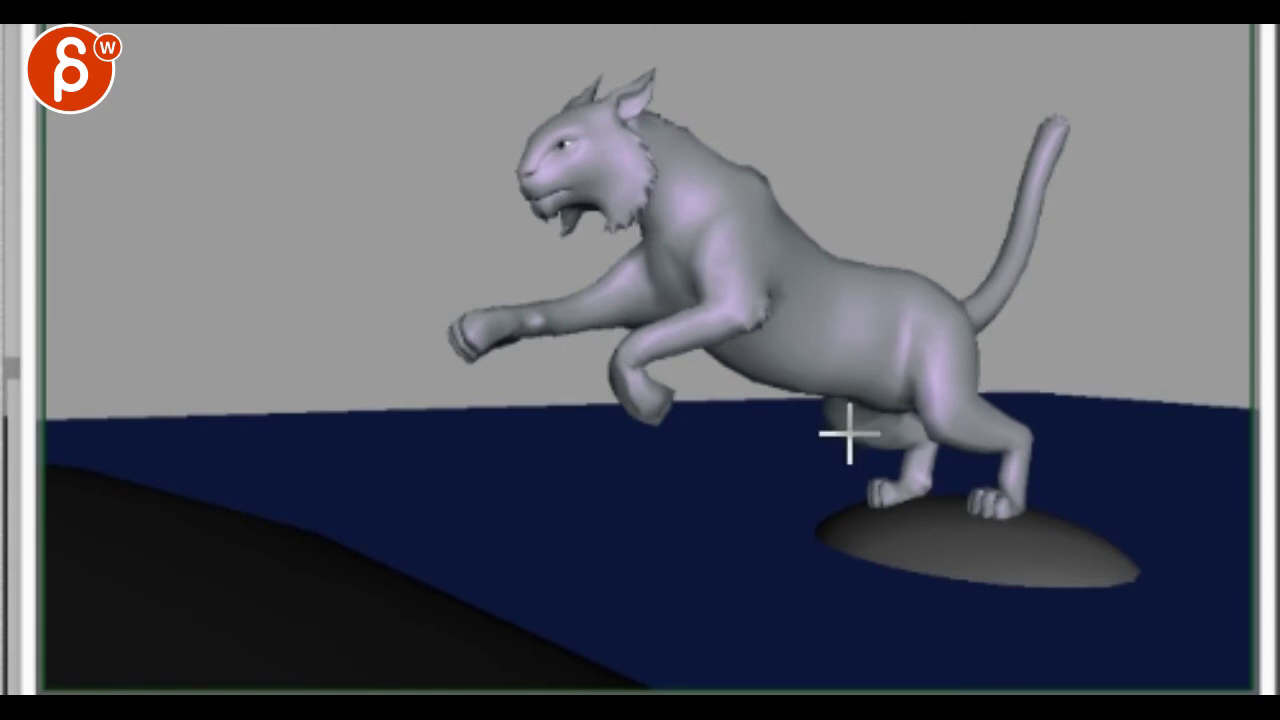
Circle the leaping lynx's hip mass and sketch both lower hind legs down to the rock, then erase the drawing.
mouse_move(906, 310)
left_mouse_down()
mouse_move(1006, 351)
mouse_move(900, 277)
mouse_move(897, 462)
left_mouse_up()
mouse_move(926, 507)
left_mouse_down()
mouse_move(900, 491)
mouse_move(930, 482)
left_mouse_up()
left_click_drag(998, 418, 996, 500)
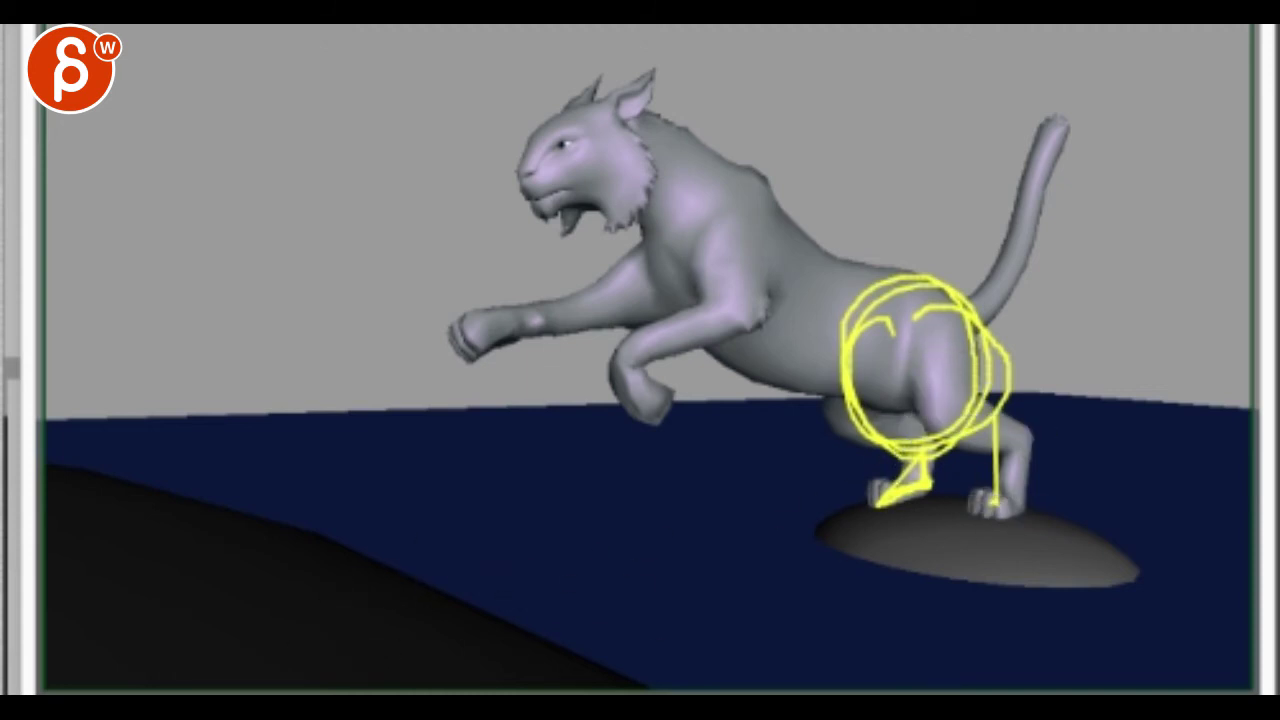
key("e")
Draw lines through the lynx's hind legs, along its belly and from head to hip, then clear them.
mouse_move(945, 333)
left_mouse_down()
mouse_move(940, 432)
mouse_move(1028, 520)
left_mouse_up()
mouse_move(857, 412)
left_mouse_down()
mouse_move(914, 506)
mouse_move(857, 527)
left_mouse_up()
left_click_drag(887, 425, 696, 222)
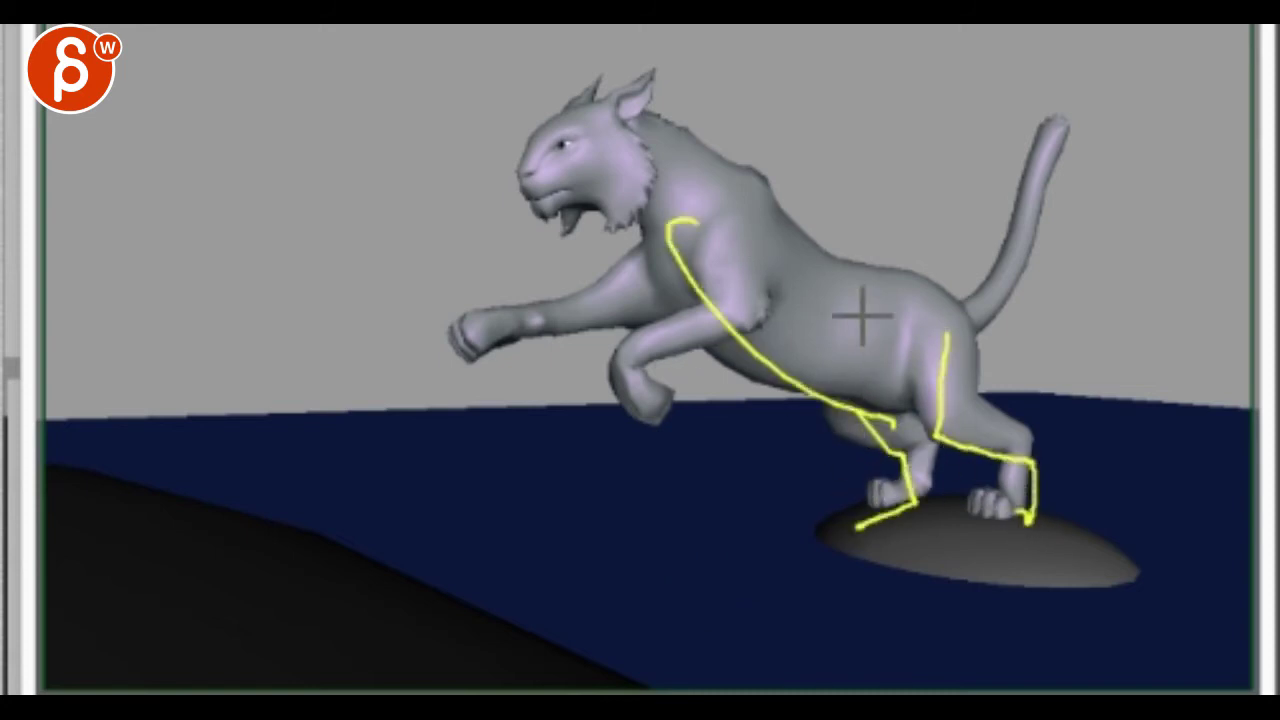
left_click_drag(626, 143, 868, 319)
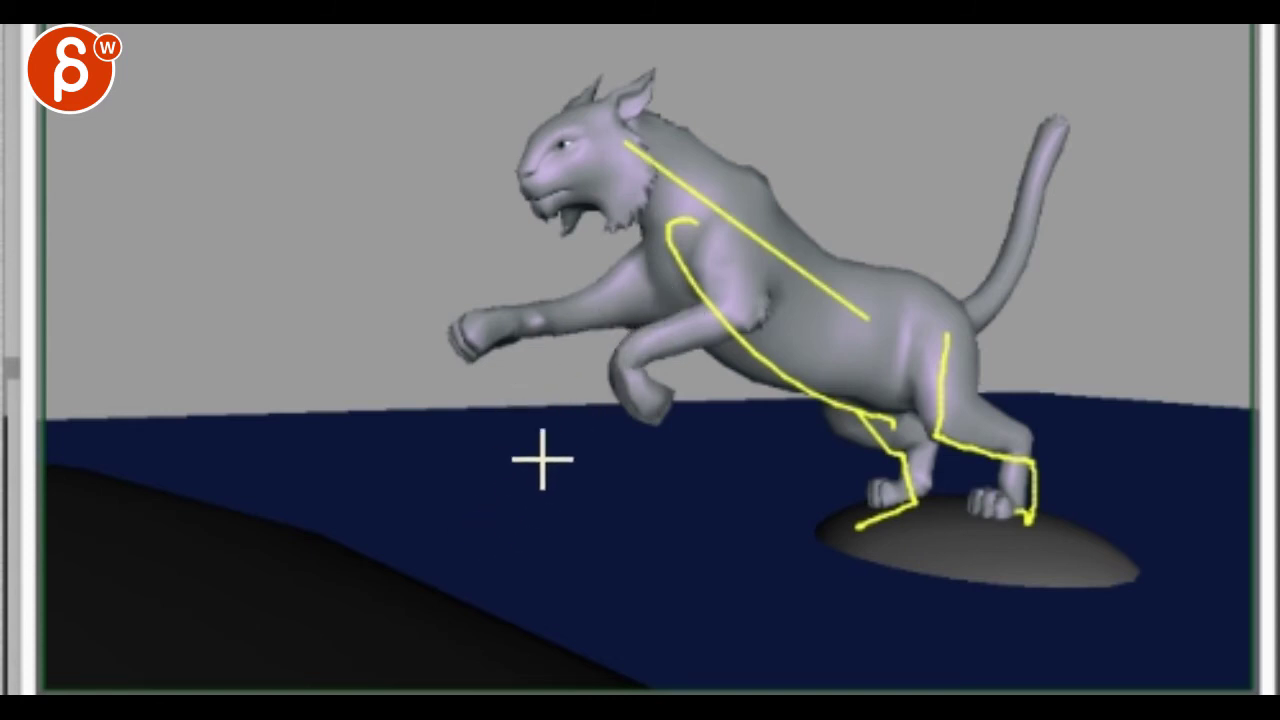
key("e")
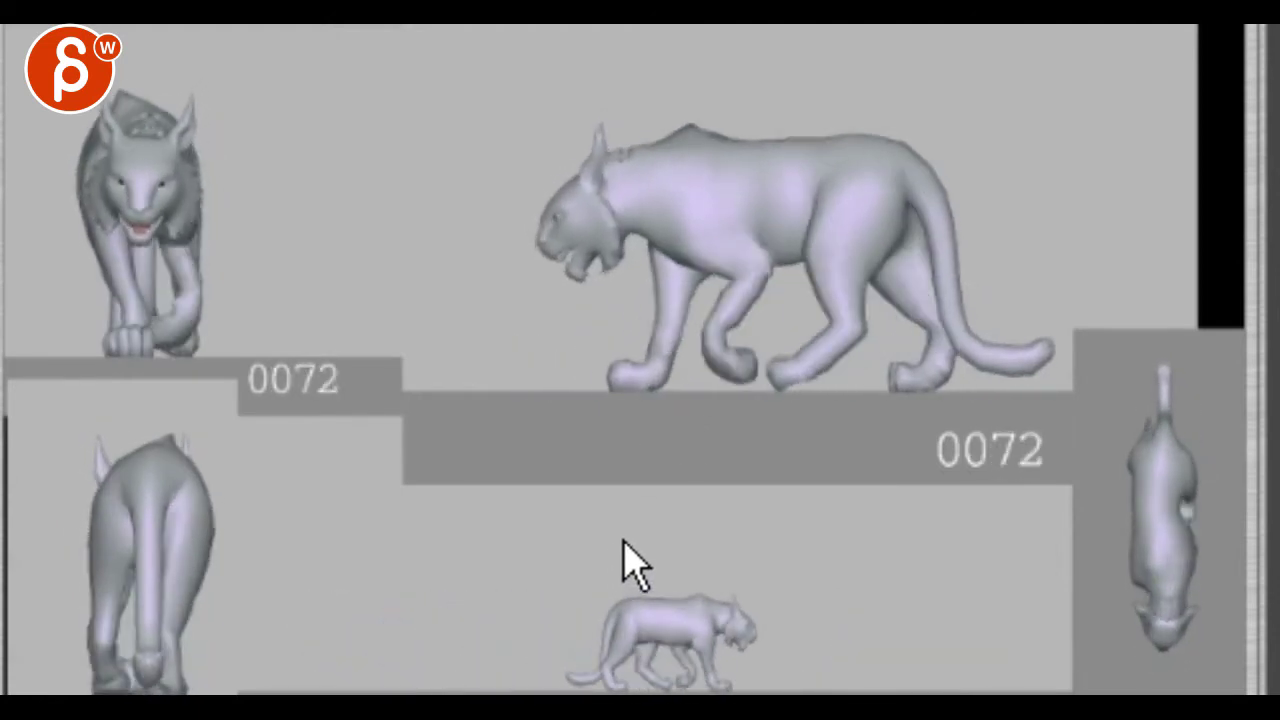
Step between walk-cycle frames around 72 to 74, mark the passing forepaw in the side view and clear the marks.
key("Left")
key("Right")
key("Right")
key("Left")
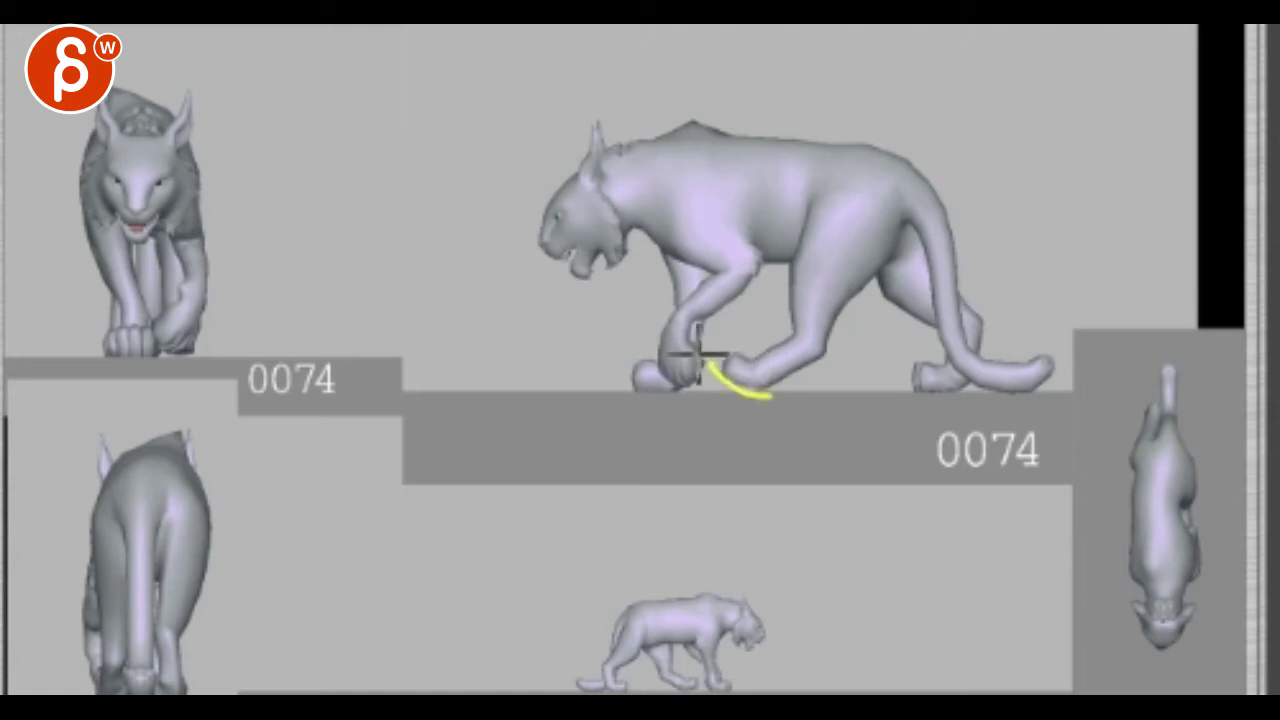
mouse_move(696, 413)
left_mouse_down()
mouse_move(693, 332)
mouse_move(716, 332)
left_mouse_up()
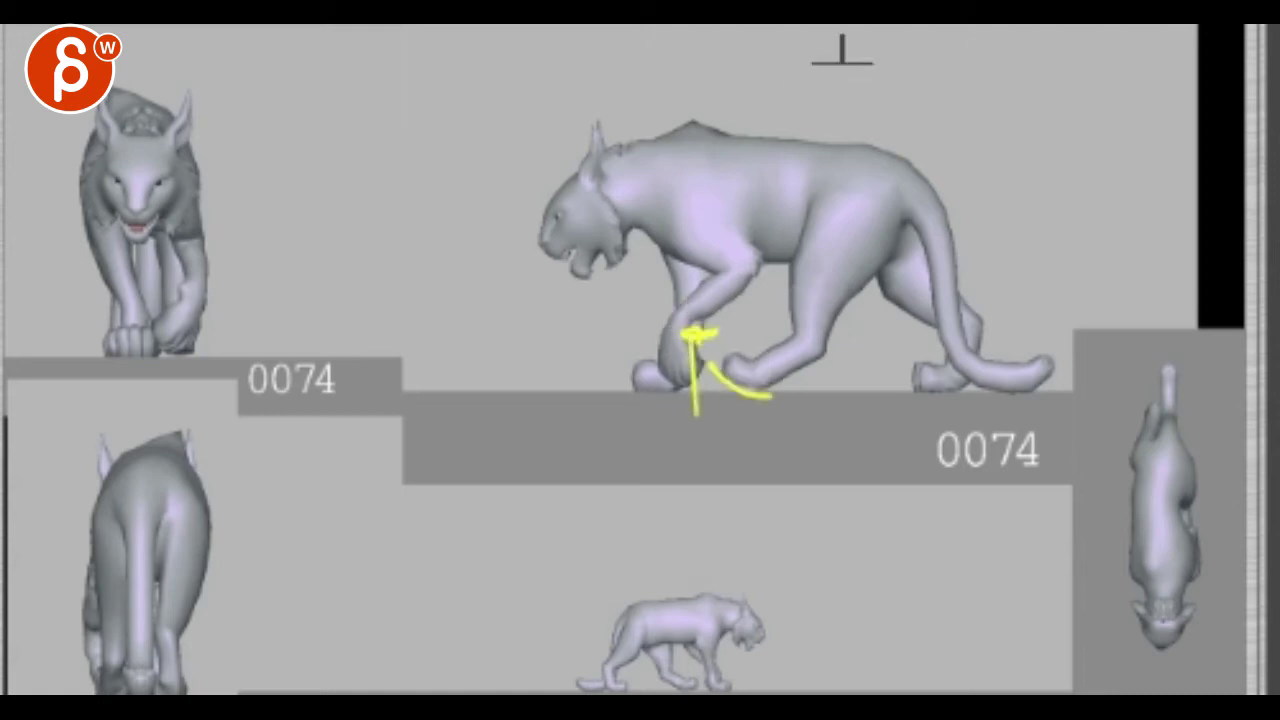
key("e")
key("Escape")
left_click_drag(648, 450, 719, 376)
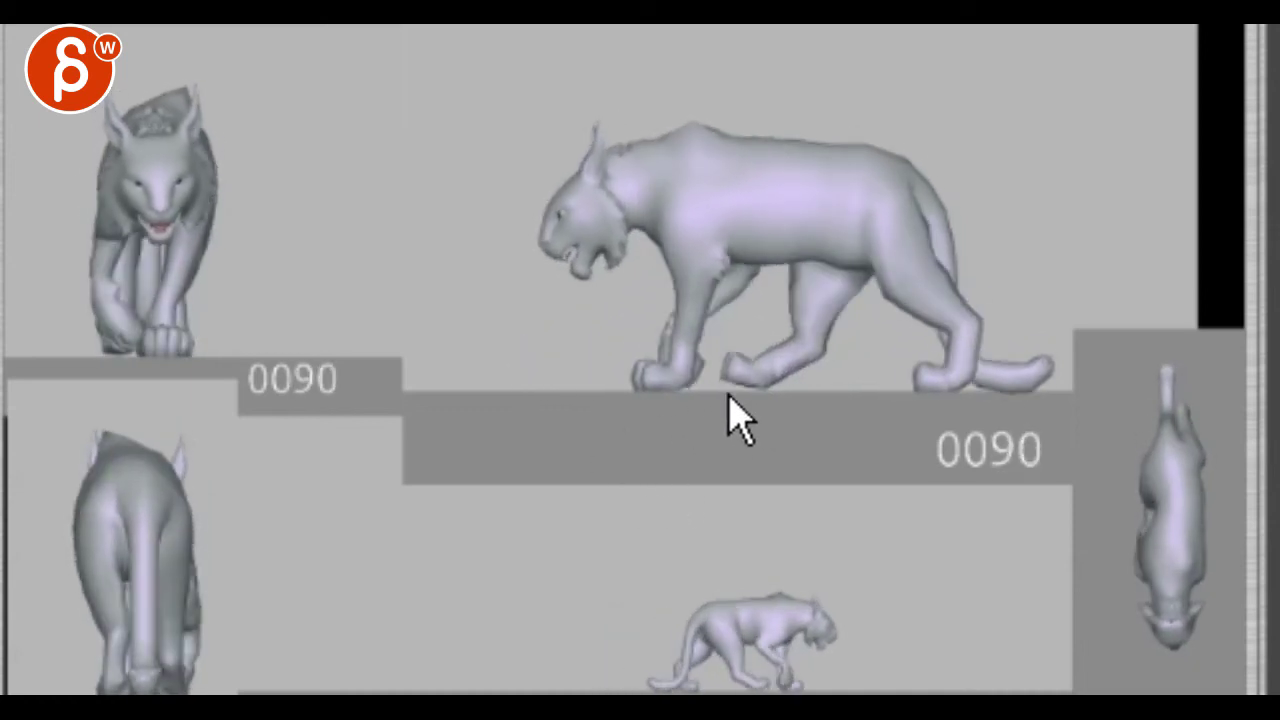
Step back and forth through the walk cycle around frame 90 to compare the foreleg and hind paw placement.
key("Right")
key("Left")
key("Left")
key("Right")
key("alt+period")
key("alt+period")
key("alt+comma")
key("alt+comma")
Advance the walk cycle frame by frame to frame 65 and back, examining how the forepaw reaches and plants.
key("Right")
key("Right")
key("Right")
key("Right")
key("Right")
key("Right")
key("Right")
key("Right")
key("Right")
key("Right")
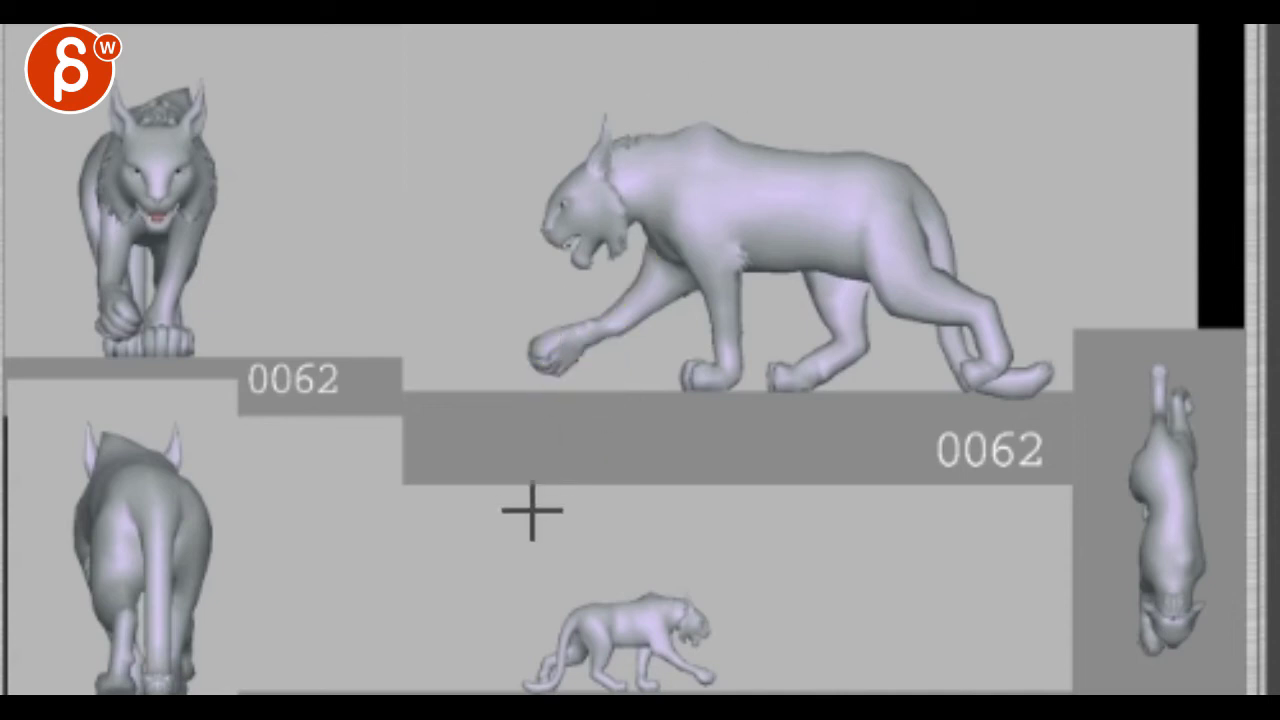
key("Right")
key("Right")
key("Right")
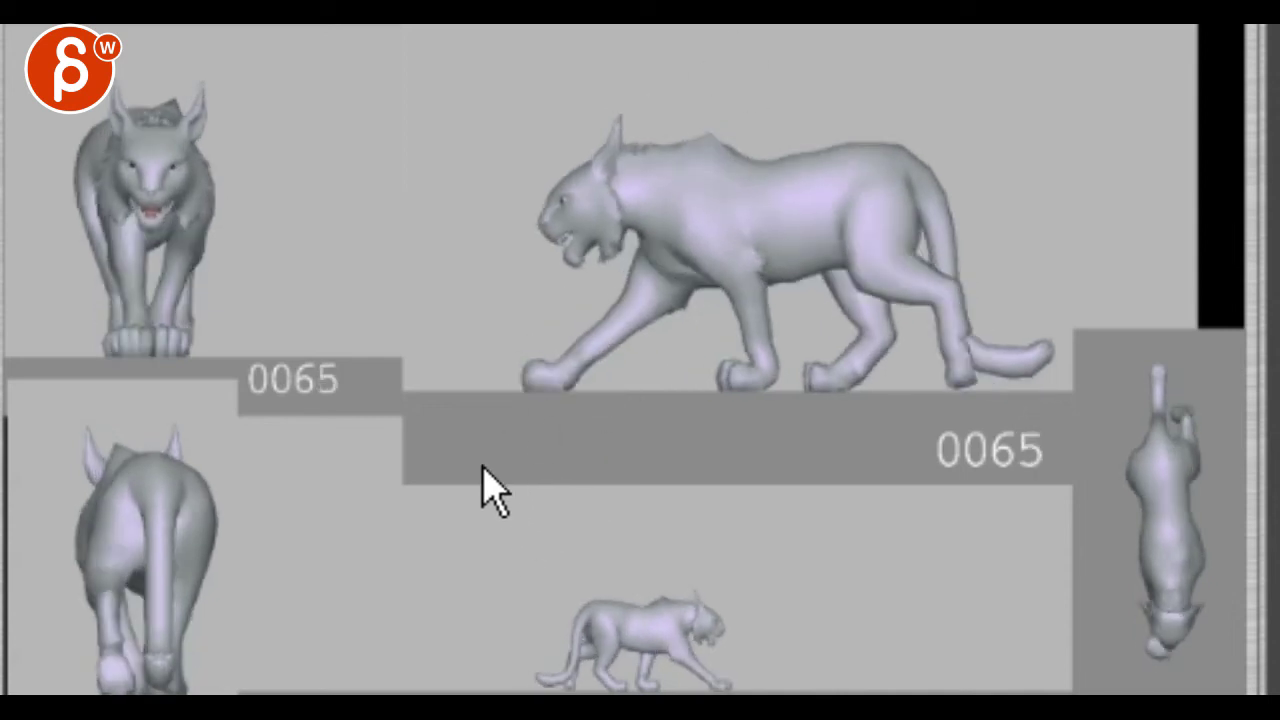
key("Left")
key("Left")
key("Left")
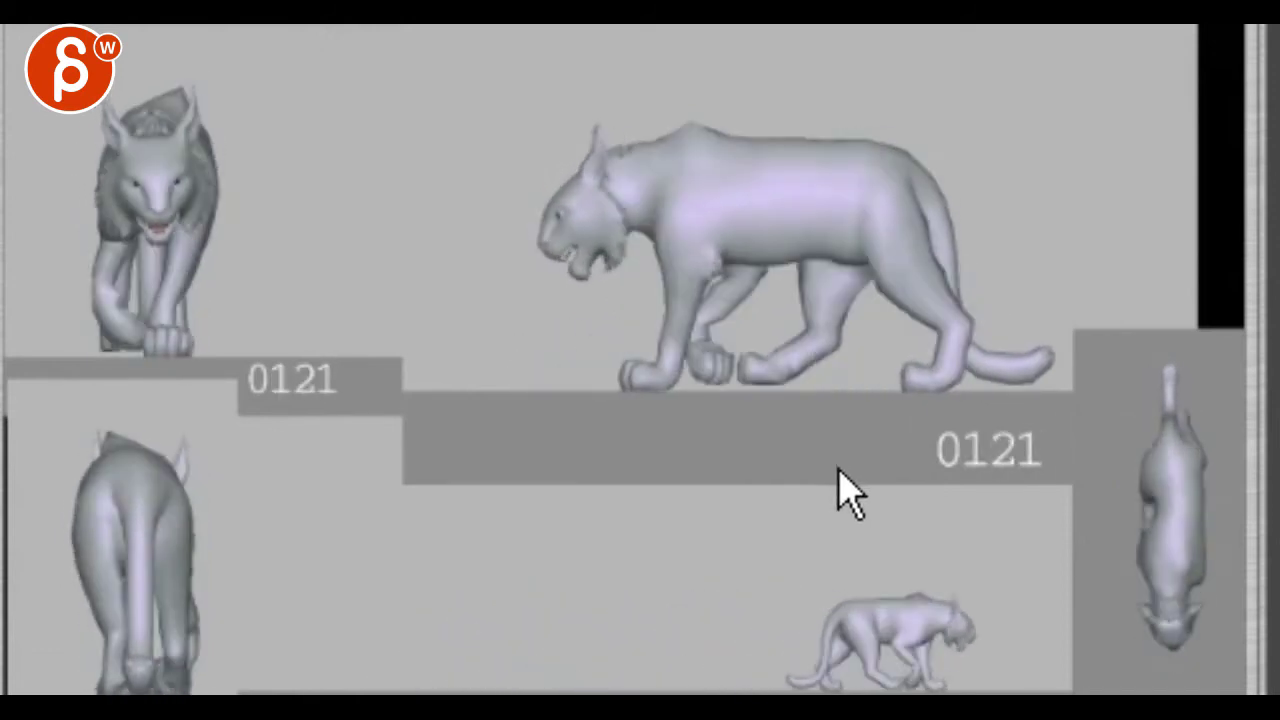
Toggle the walk cycle's playback and step through its frames to examine the leg timing from all views.
key("space")
key("Right")
key("Right")
key("Left")
key("Left")
key("Left")
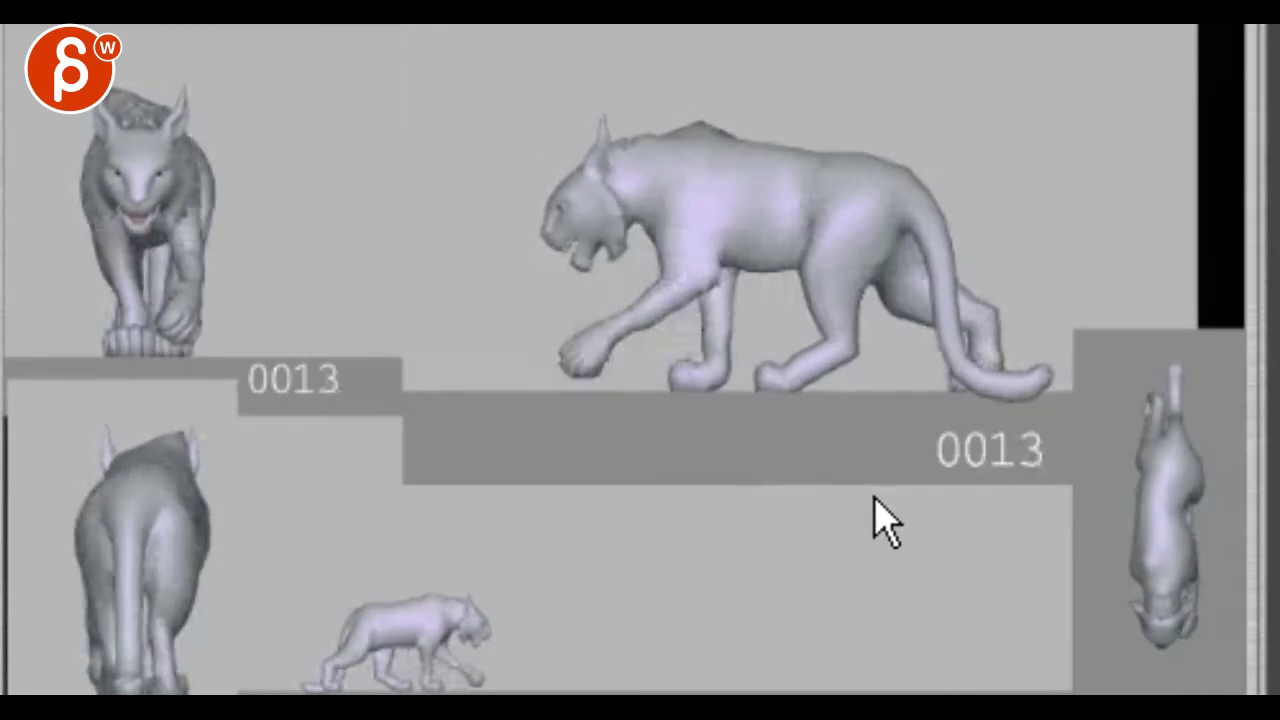
key("alt+comma")
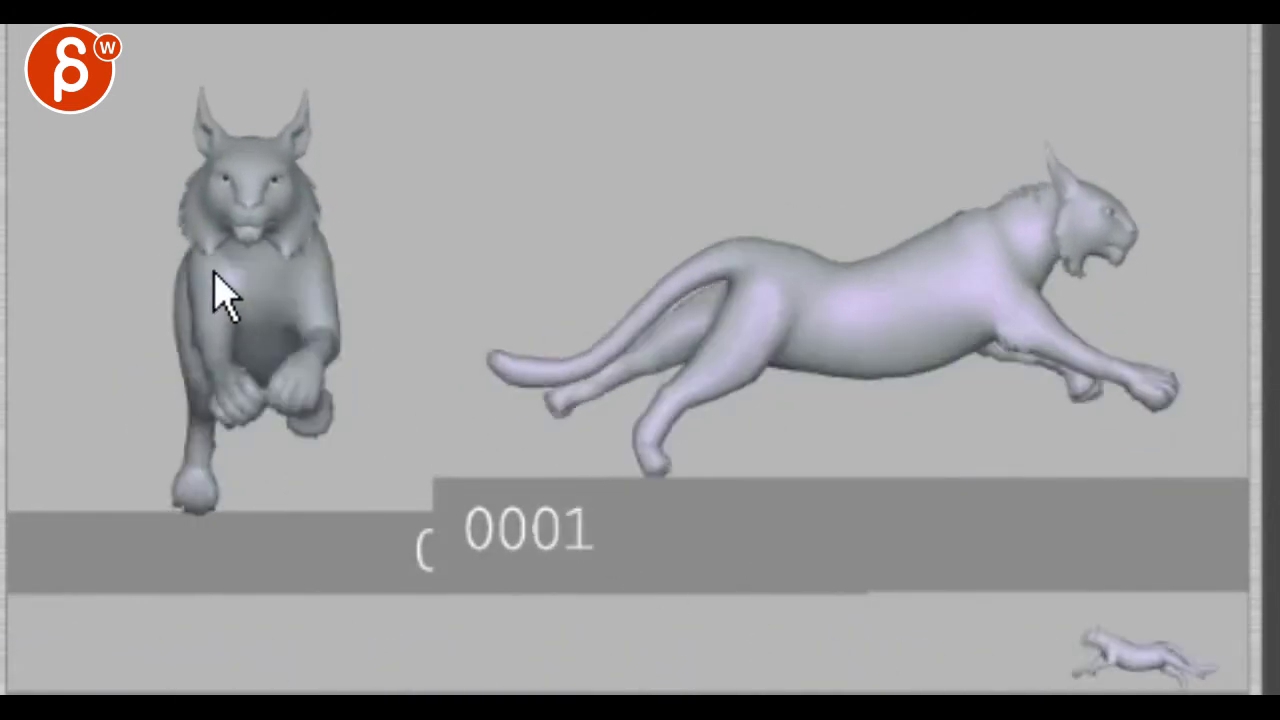
Step forward and back through the run cycle around frame 24 to examine the stretched airborne pose.
key("Left")
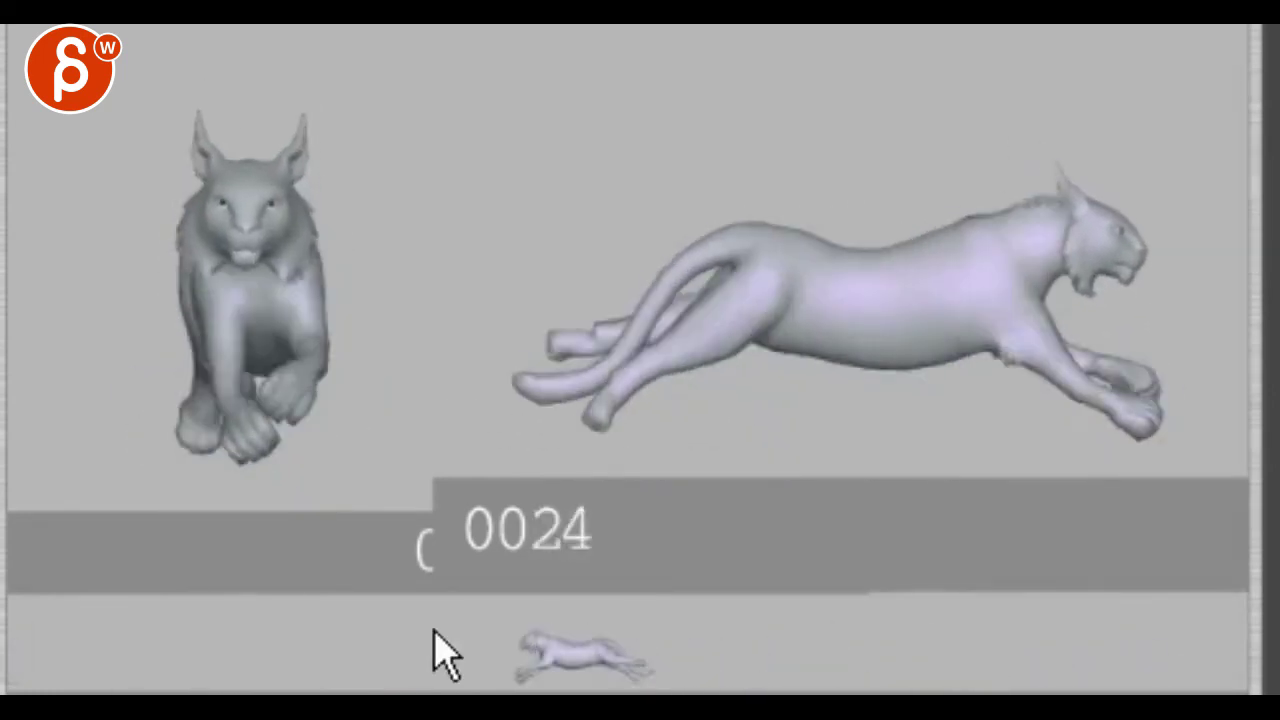
key("Right")
key("Right")
key("Right")
key("Right")
key("Left")
key("Left")
key("Left")
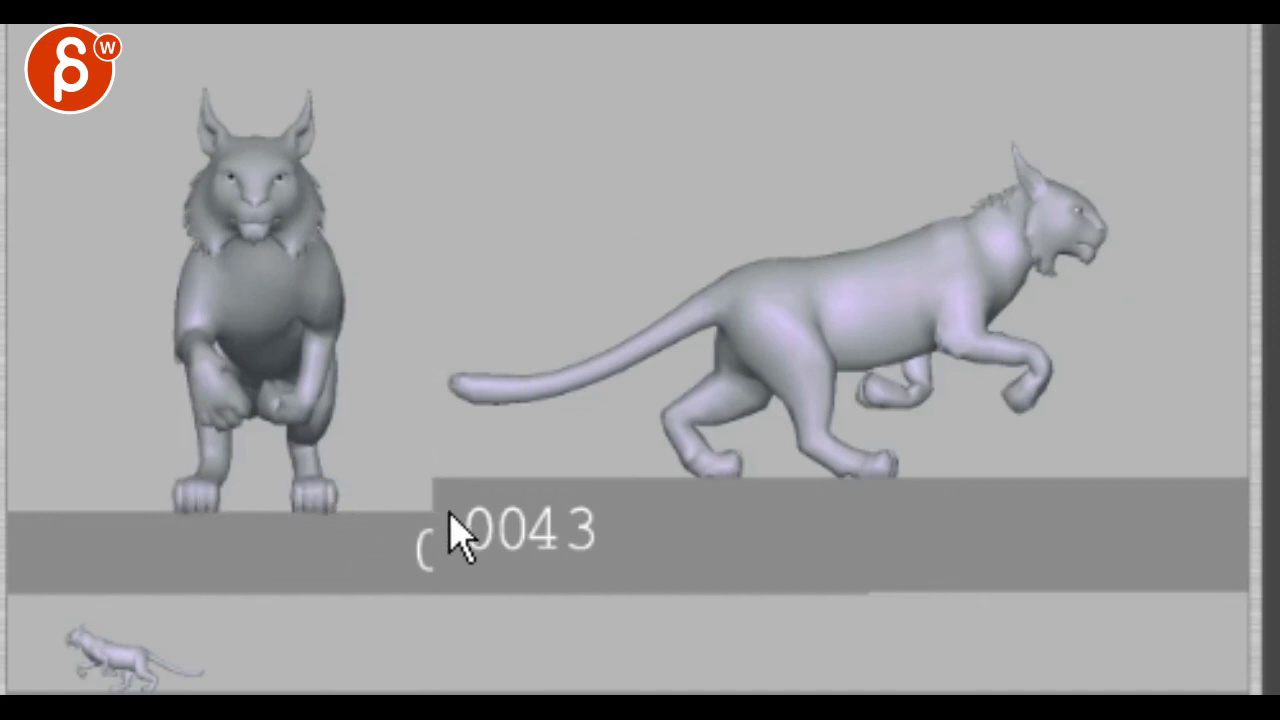
Step back and forth around frame 43 of the run cycle to compare the hind feet's ground contact poses.
key("Left")
key("Right")
key("Left")
key("Right")
key("Left")
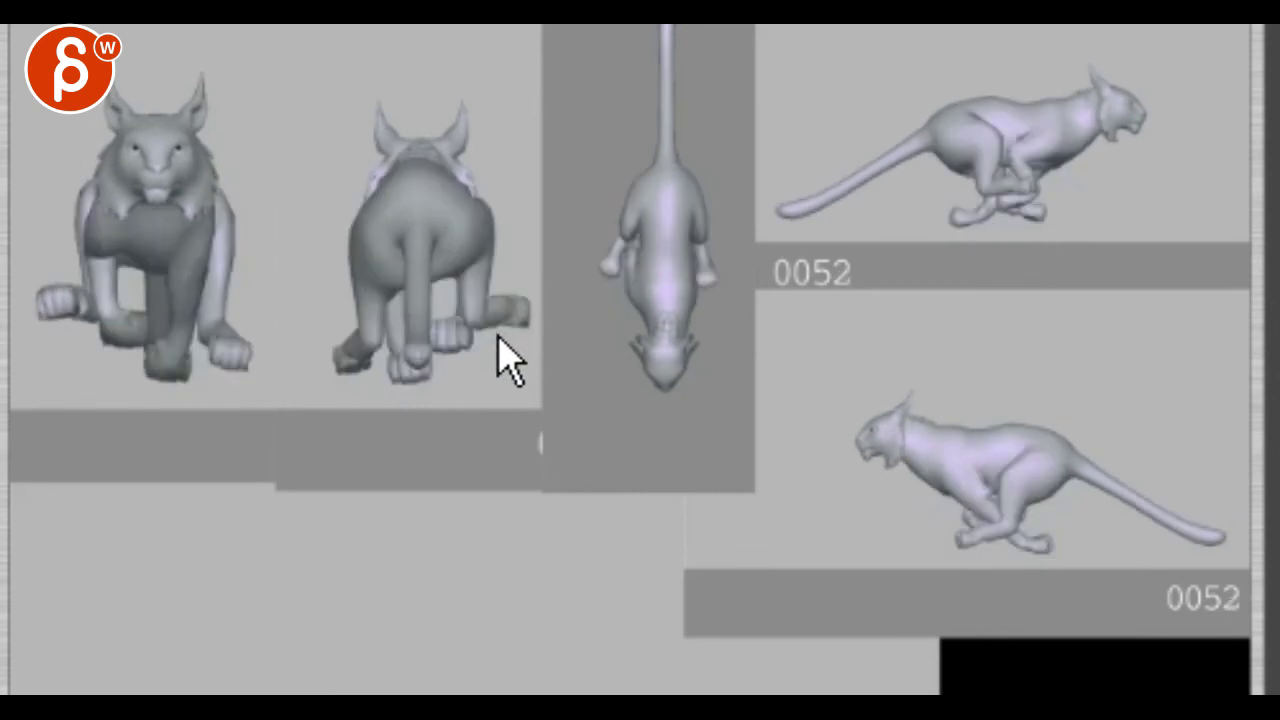
Step the multi-view run cycle to frame 50 and sketch a curved outward path beside the rear view's paws.
key("Left")
key("Left")
key("Left")
key("Left")
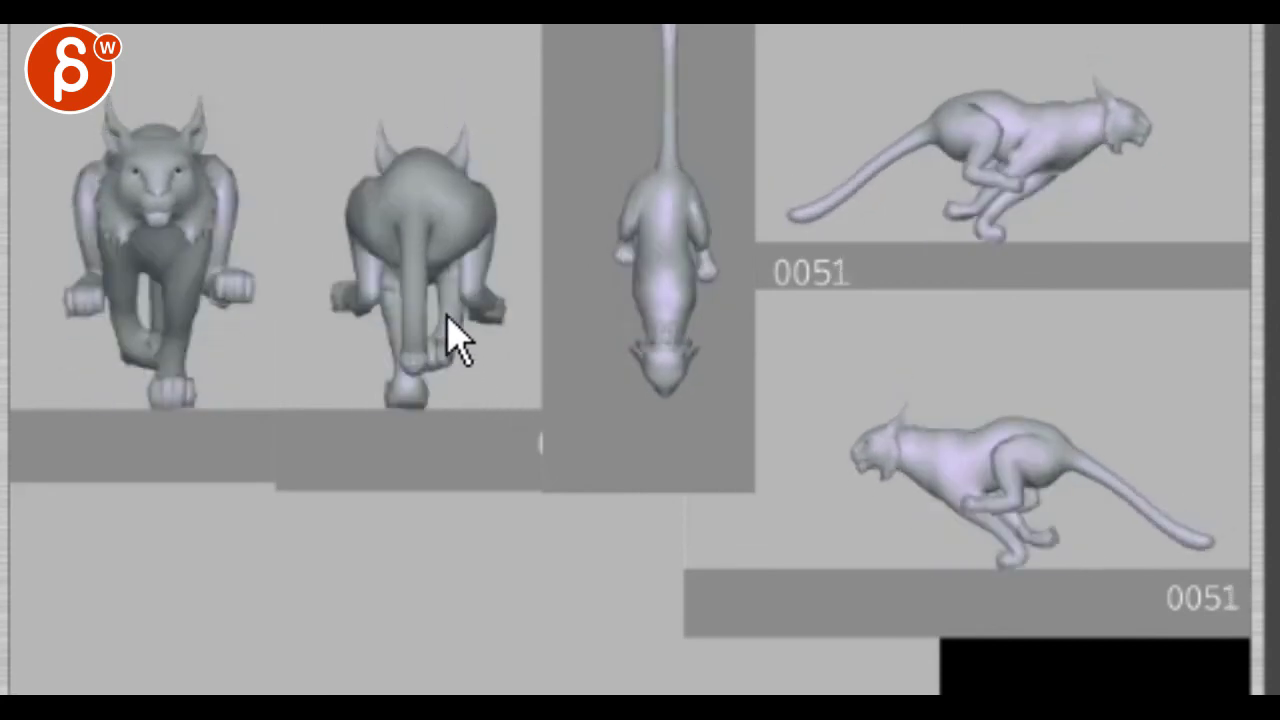
key("Right")
key("Left")
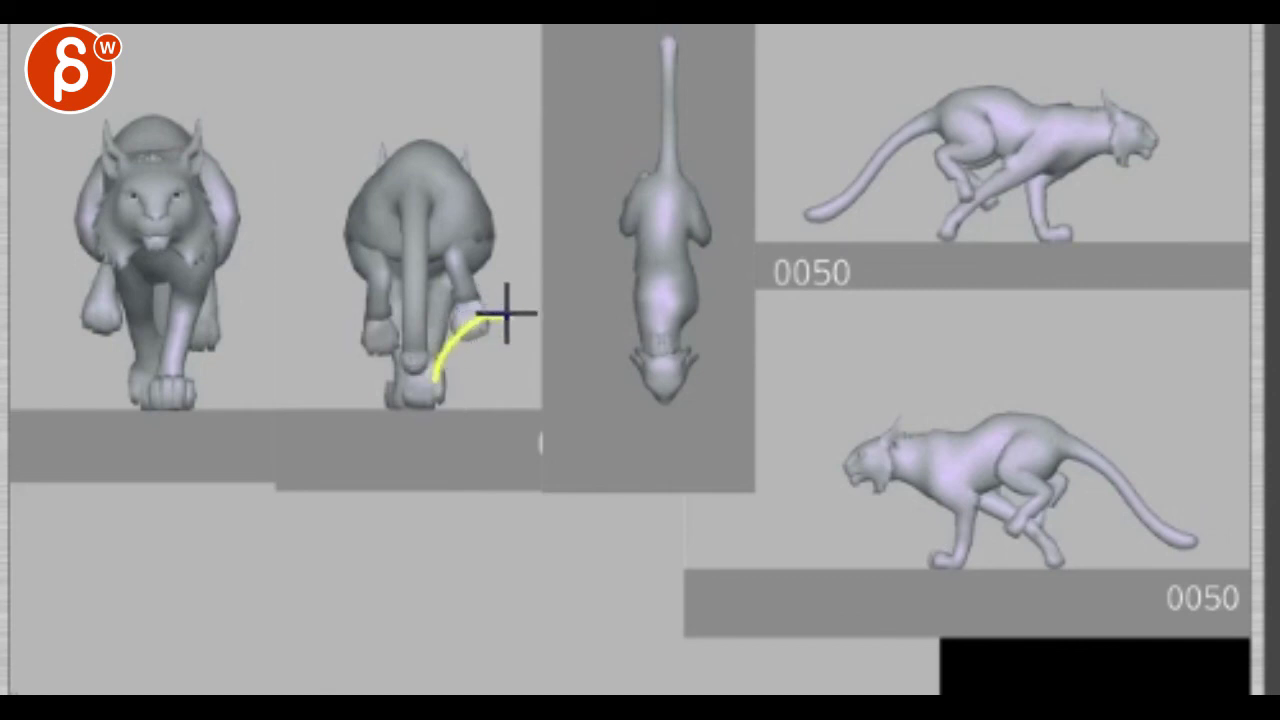
left_click_drag(506, 313, 482, 425)
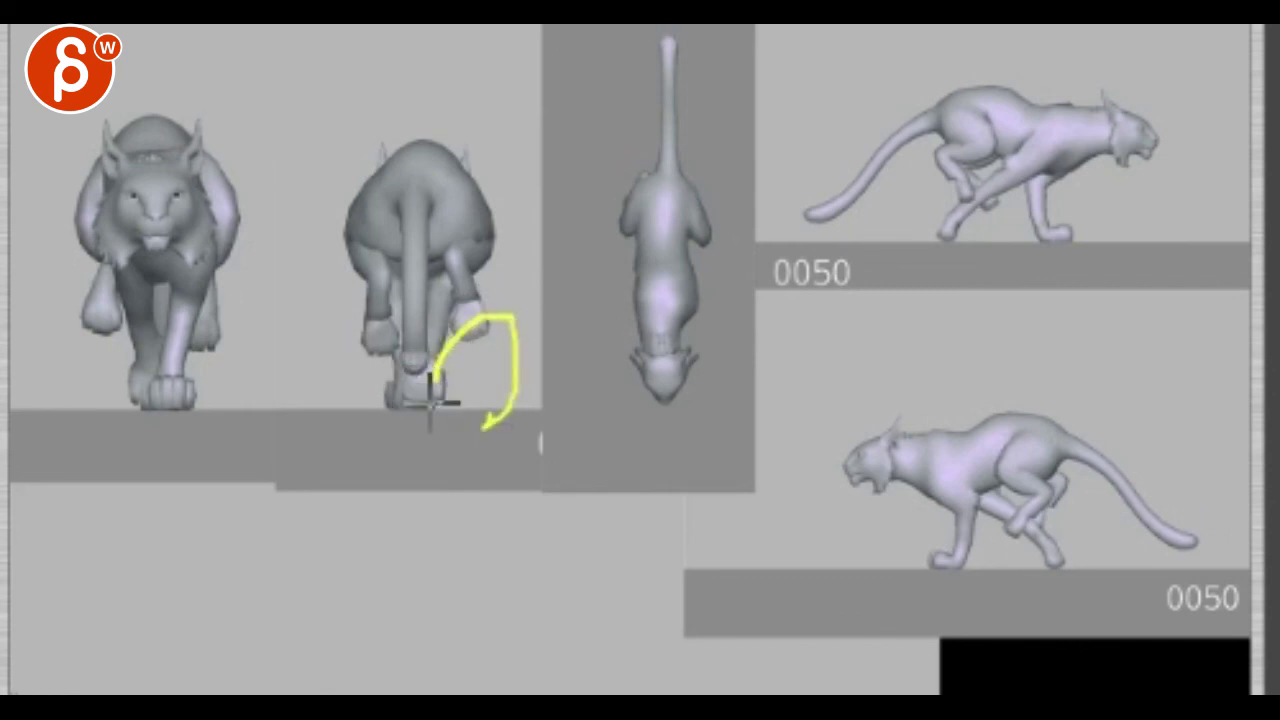